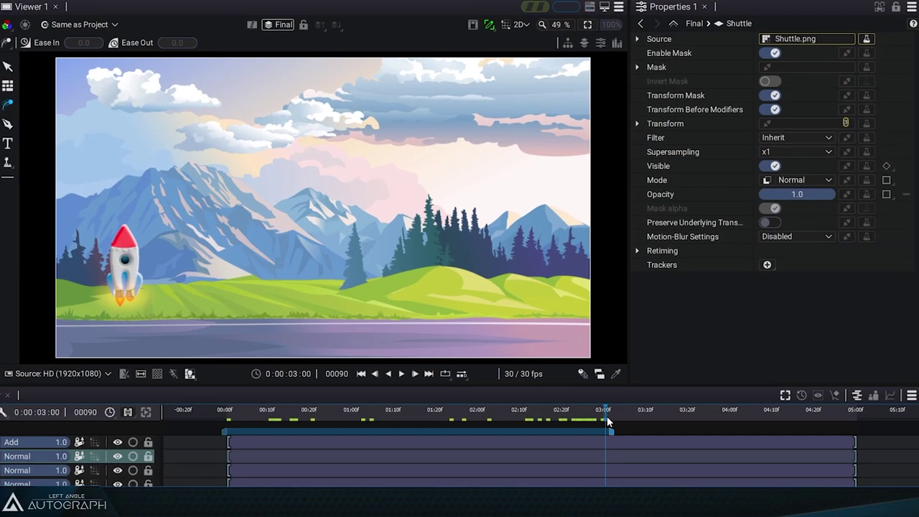
Step: Move the rocket to the upper right, then lift it at 01:12 to curve its motion path
left_click_drag(128, 262, 522, 152)
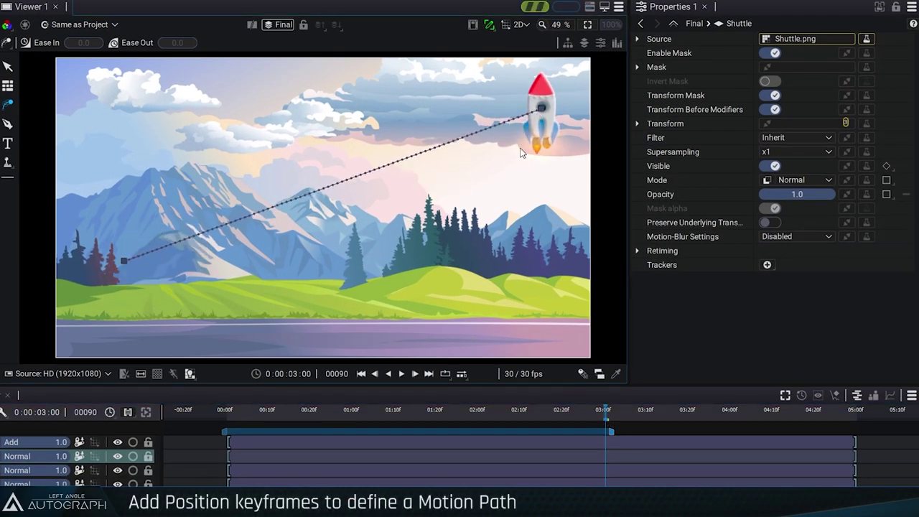
left_click(403, 410)
mouse_move(325, 201)
left_mouse_down()
mouse_move(292, 146)
mouse_move(189, 87)
left_mouse_up()
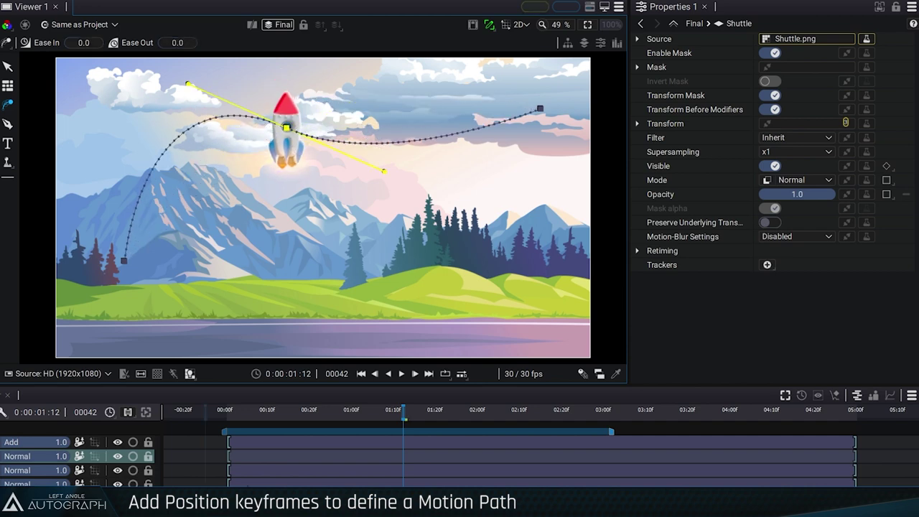
left_click_drag(371, 431, 387, 379)
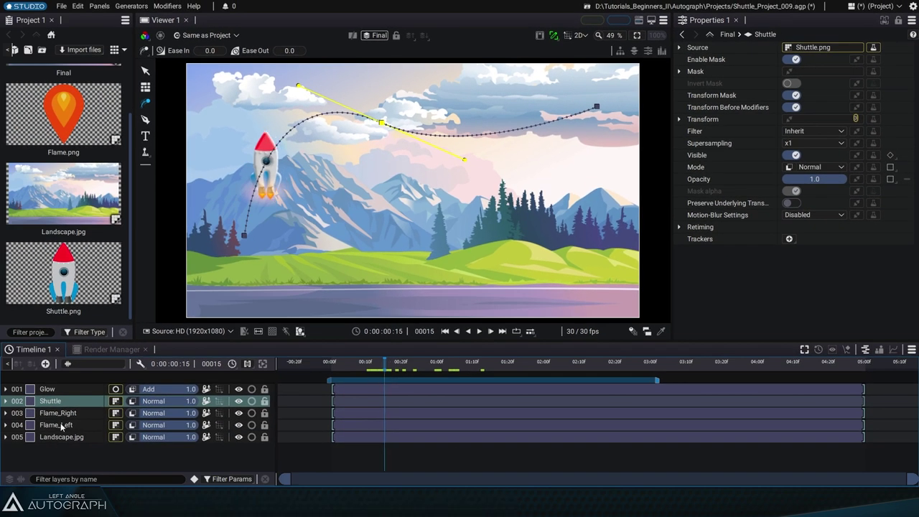
Step: Make the Shuttle layer Orient Along Trajectory and play the animation to check the rotation
right_click(76, 402)
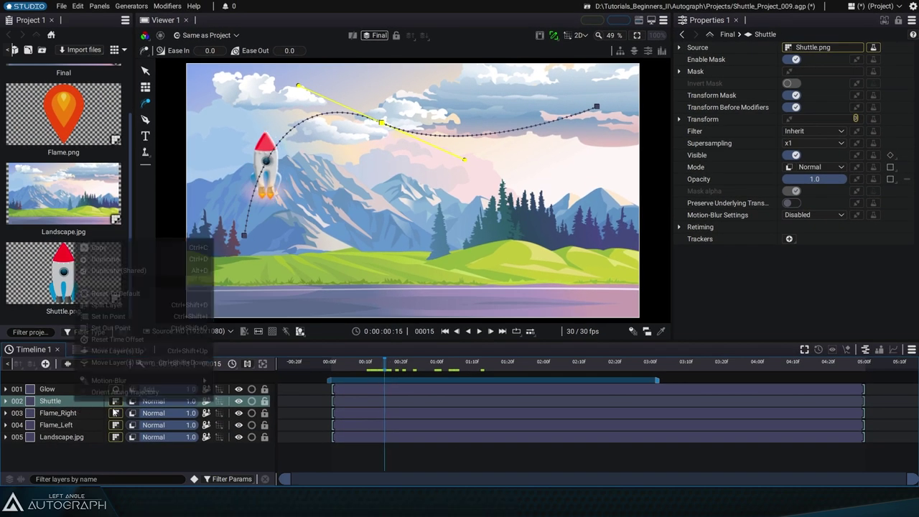
left_click(148, 392)
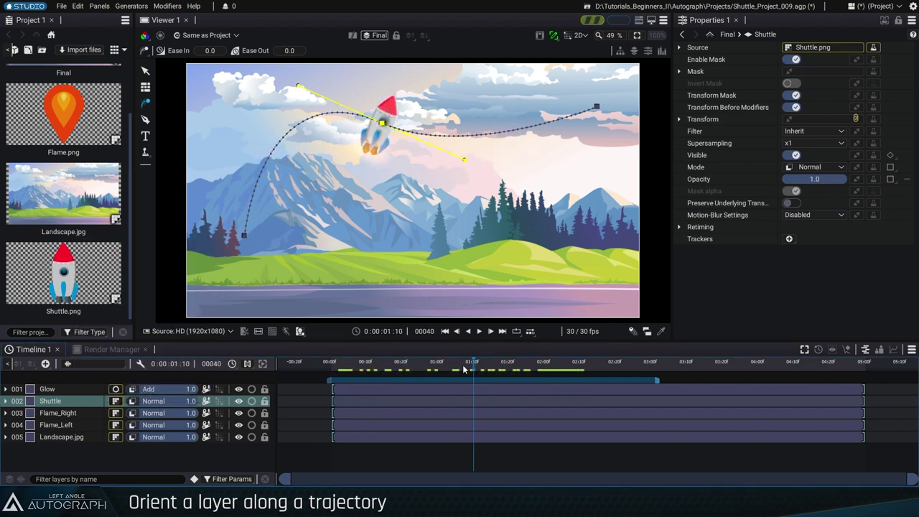
left_click_drag(340, 369, 455, 367)
key("u")
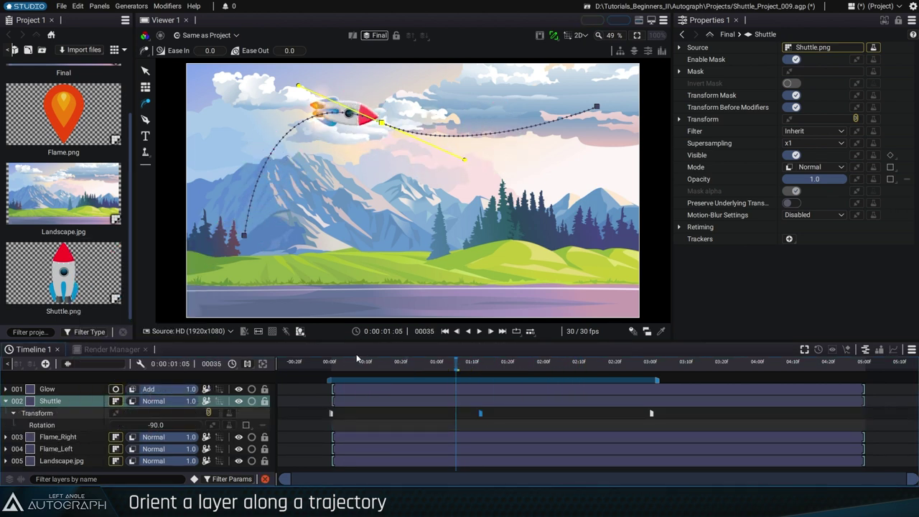
left_click(357, 361)
key("space")
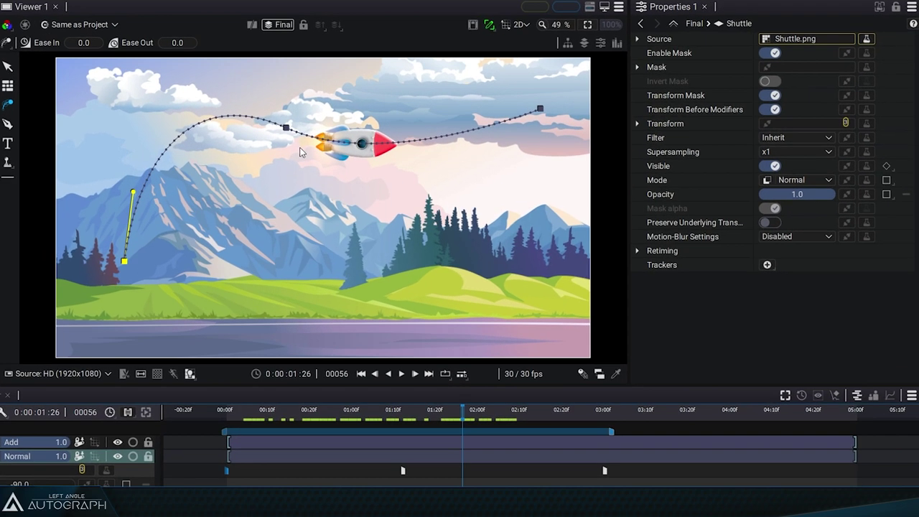
Step: Set the middle path keyframe to Adaptive Time and move the last keyframe earlier
right_click(286, 128)
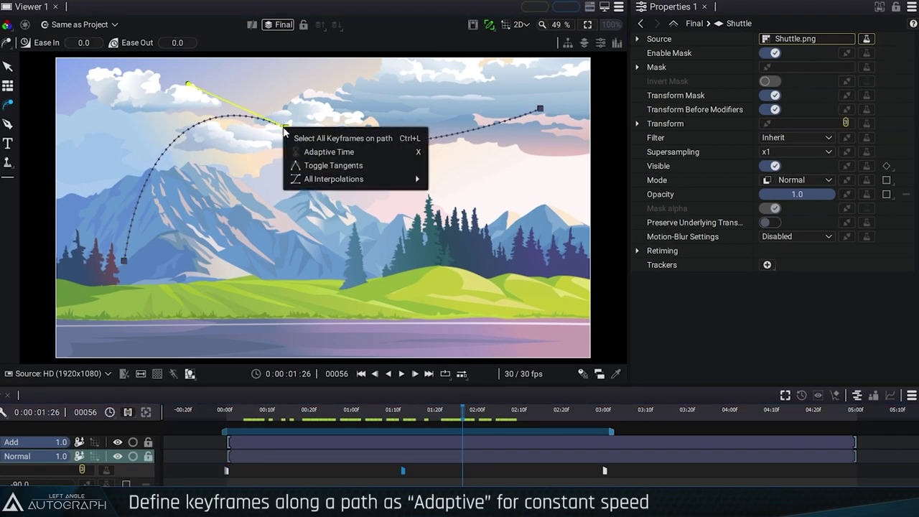
left_click(351, 153)
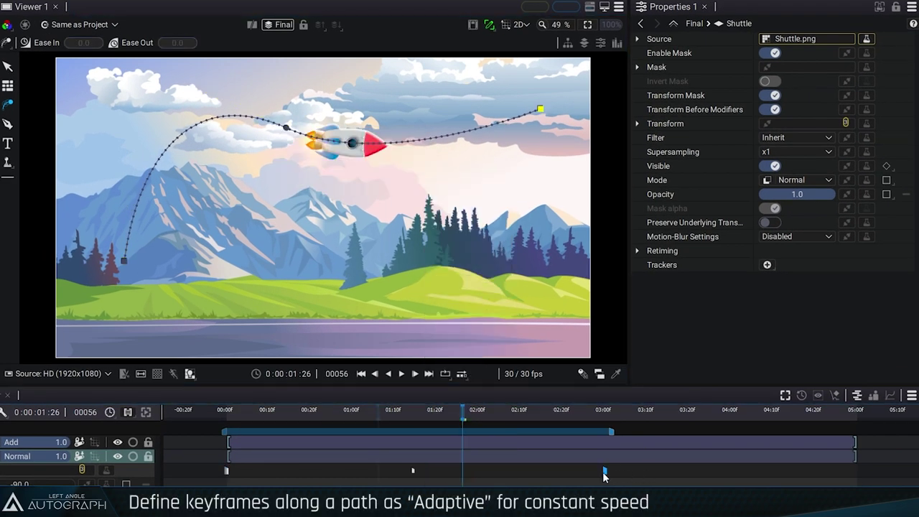
left_click_drag(606, 471, 424, 471)
key("space")
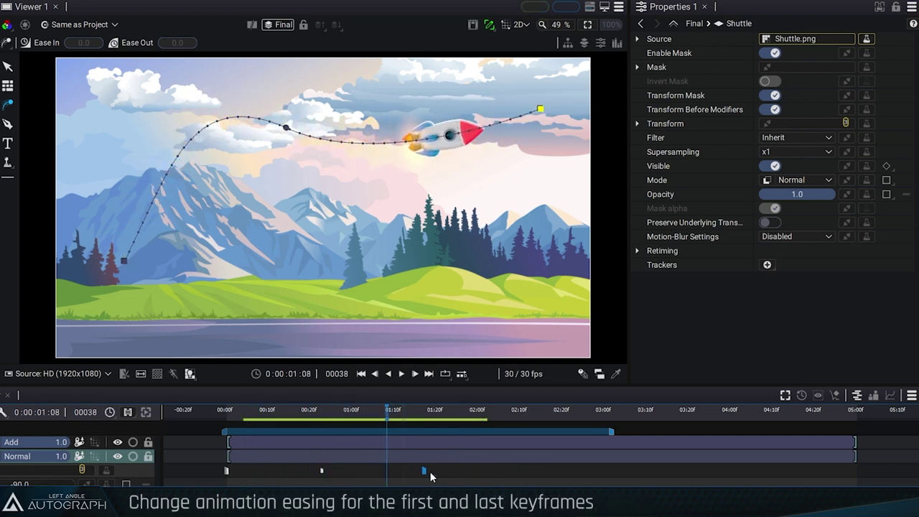
Step: Nudge the last keyframe slightly later and set Ease In 2.76 and Ease Out 1.62
left_click_drag(430, 471, 461, 472)
left_click(319, 413)
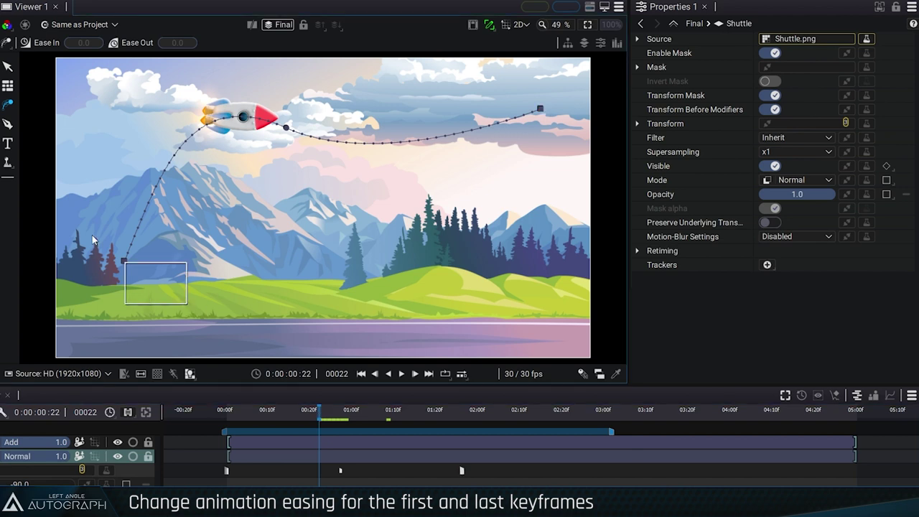
left_click_drag(88, 45, 118, 46)
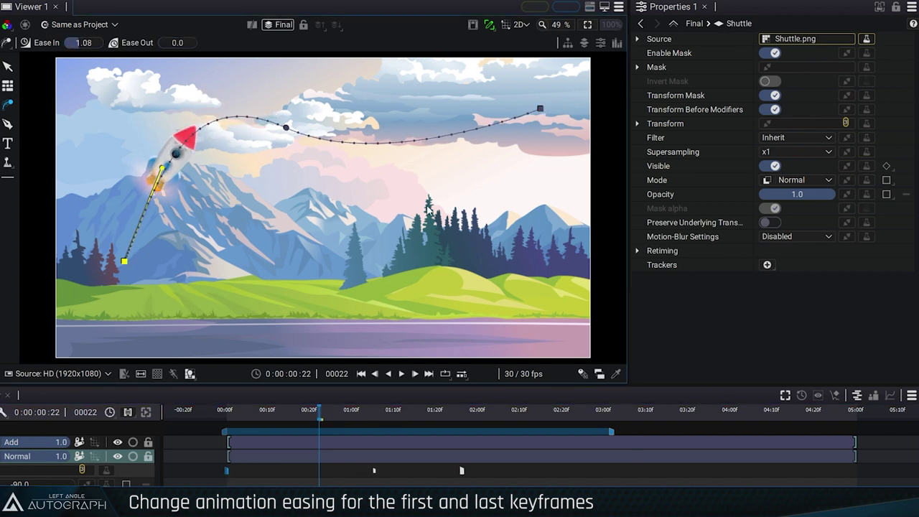
left_click_drag(182, 46, 215, 46)
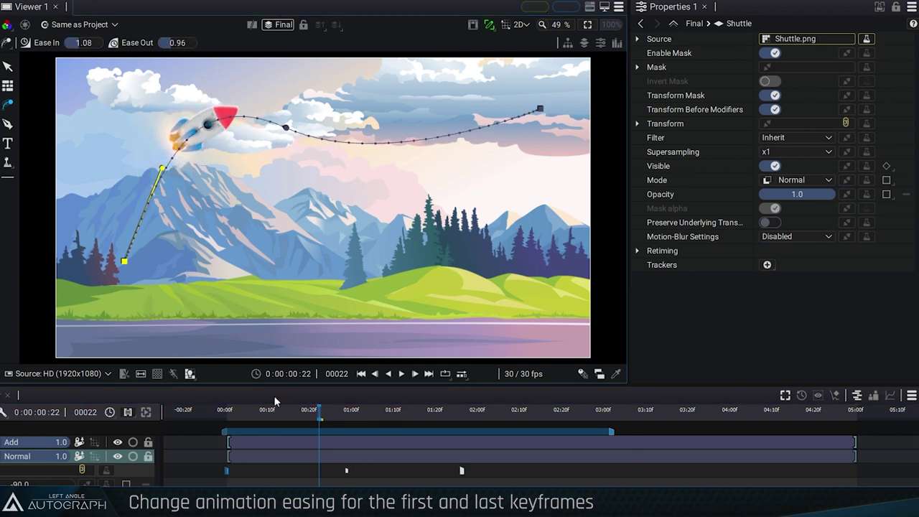
left_click_drag(411, 417, 501, 421)
key("space")
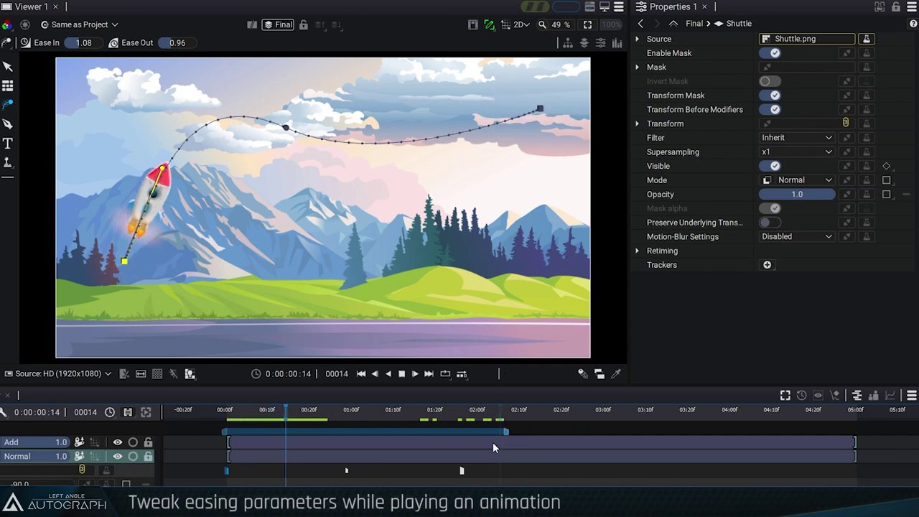
left_click_drag(77, 42, 189, 42)
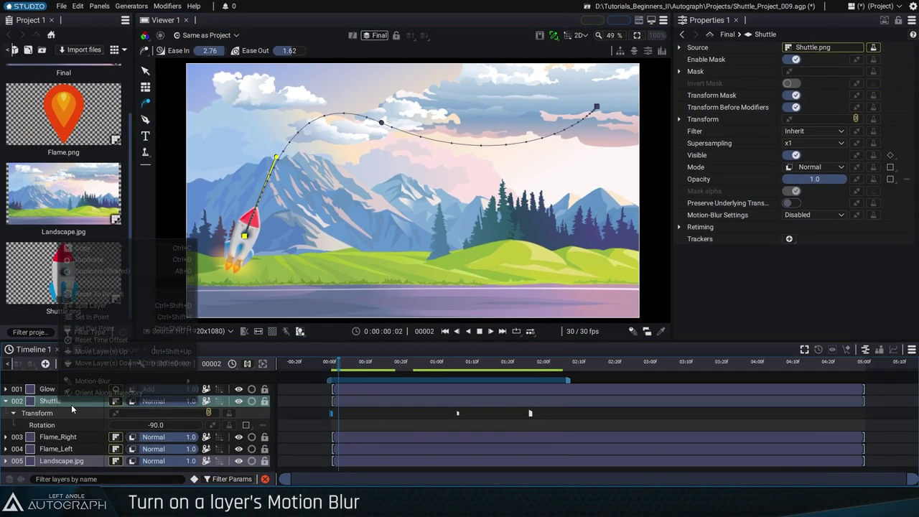
Step: Set the Shuttle layer's Motion-Blur to Use Composition Settings
right_click(72, 404)
mouse_move(137, 381)
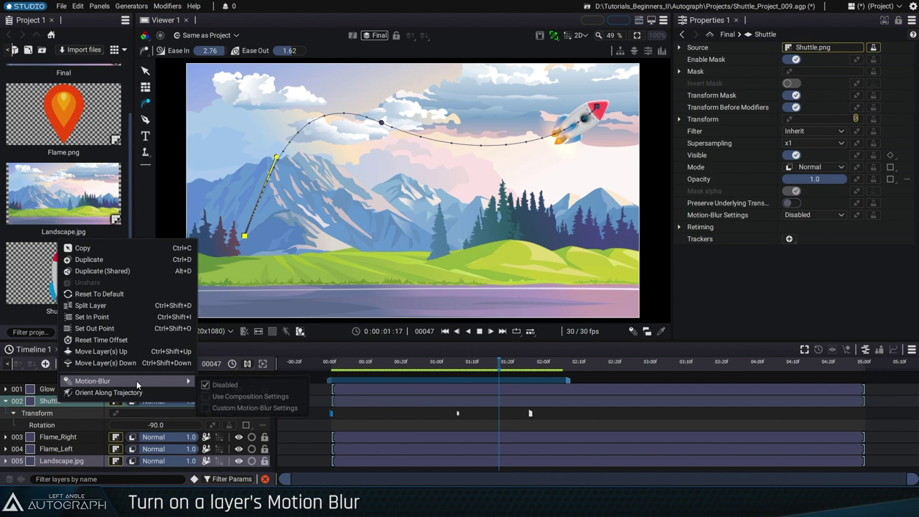
left_click(257, 398)
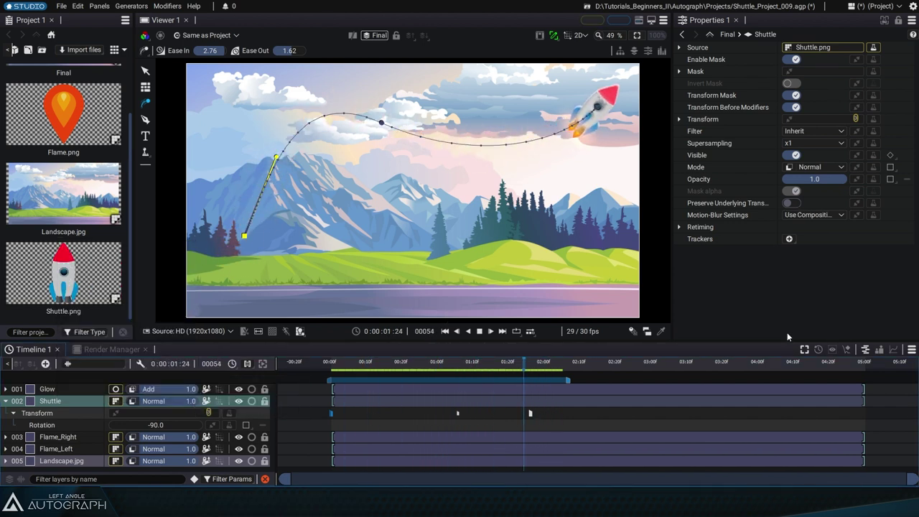
Step: Reshape the trajectory by moving the middle node and its start, middle and end tangents, and show the Position retime graph
left_click_drag(381, 123, 271, 96)
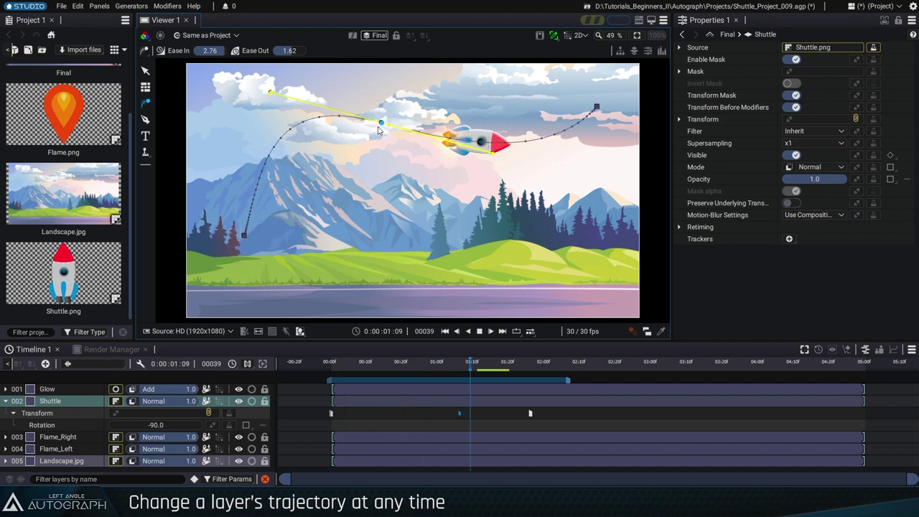
left_click_drag(382, 122, 381, 203)
mouse_move(492, 229)
left_mouse_down()
mouse_move(501, 221)
mouse_move(438, 282)
left_mouse_up()
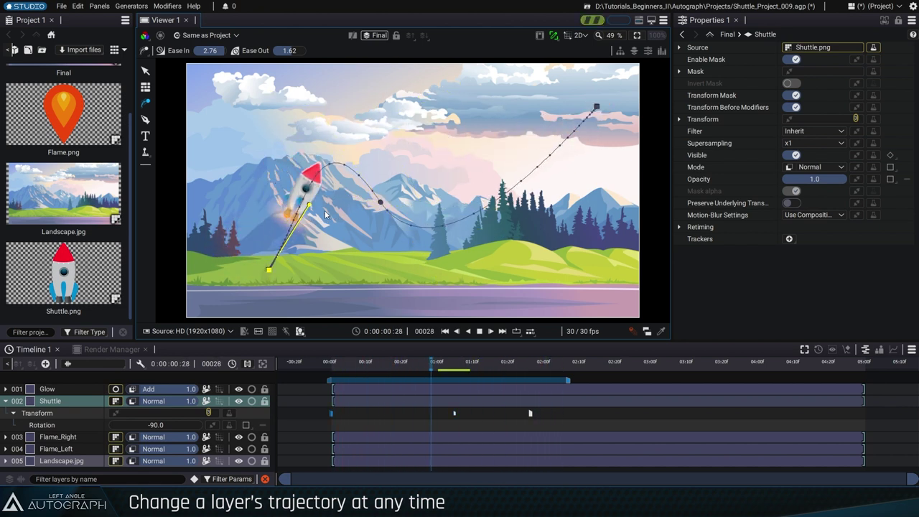
left_click_drag(306, 205, 176, 142)
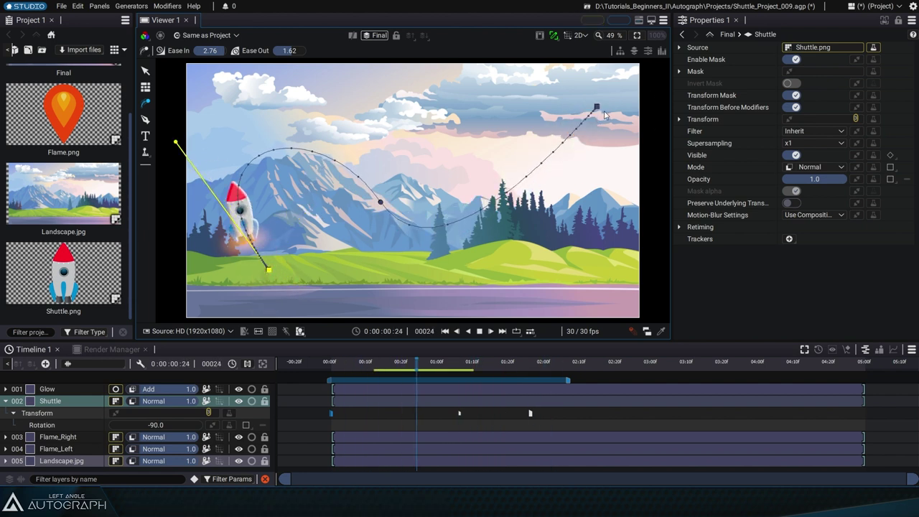
left_click_drag(597, 107, 602, 209)
left_click_drag(382, 205, 414, 163)
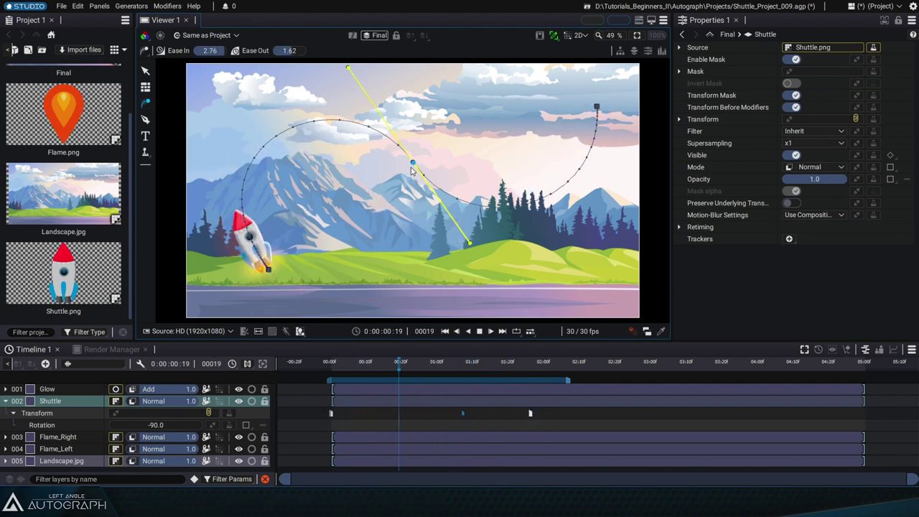
left_click(61, 427)
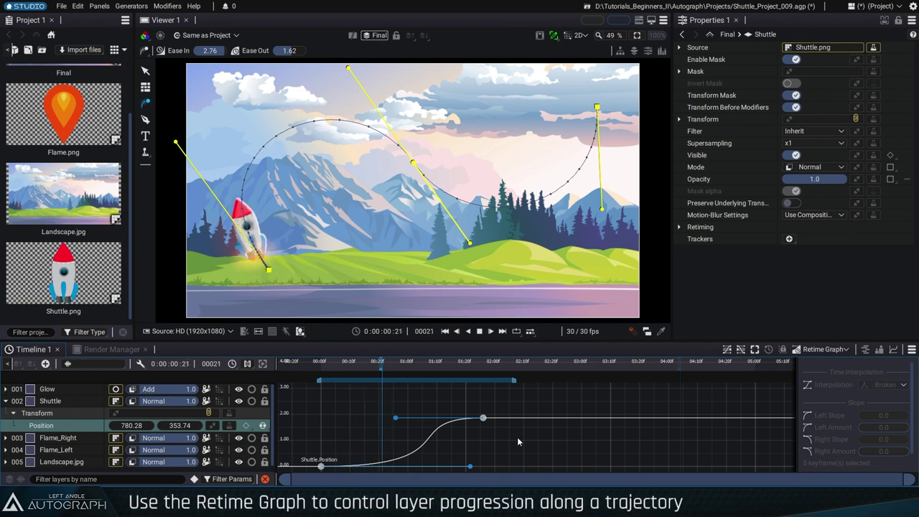
Step: Set the first keyframe's Ease Out to 1.86 and Ease In to 1.12, and preview the reshaped curve
key("f")
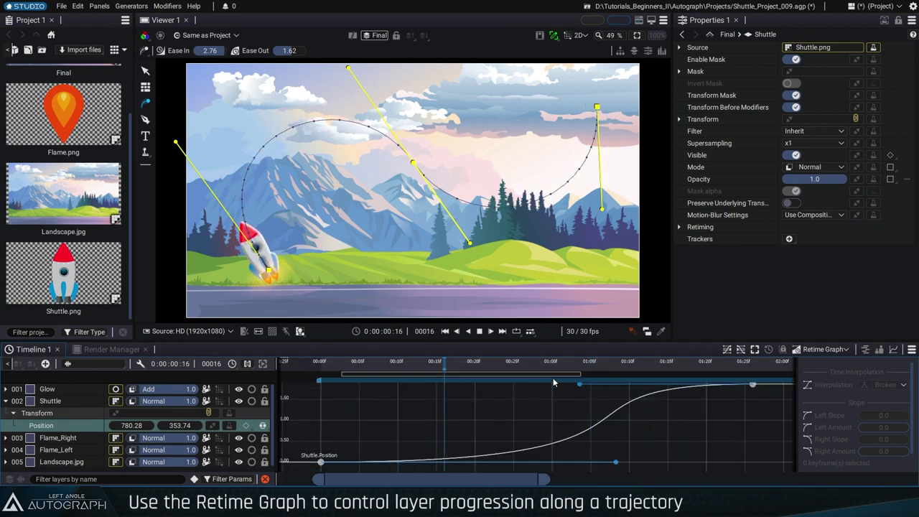
key("space")
left_click_drag(418, 368, 530, 377)
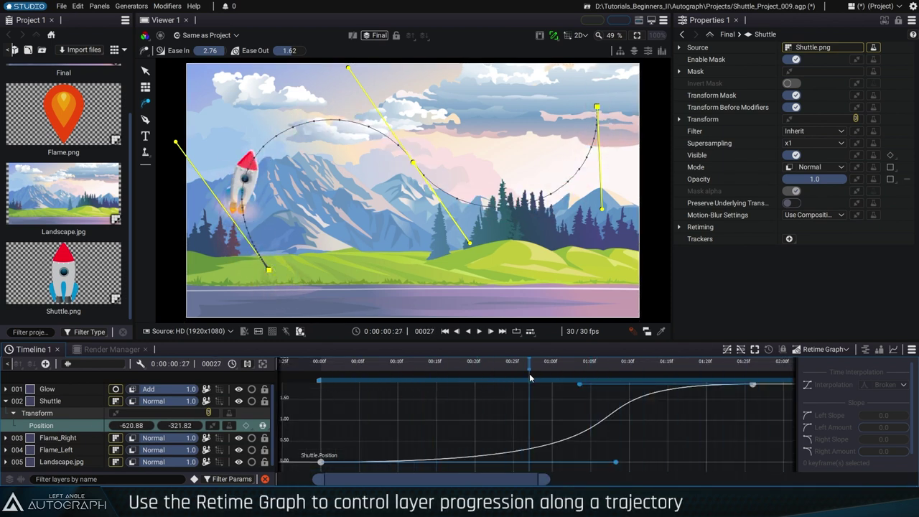
mouse_move(210, 51)
left_mouse_down()
mouse_move(188, 50)
mouse_move(210, 50)
left_mouse_up()
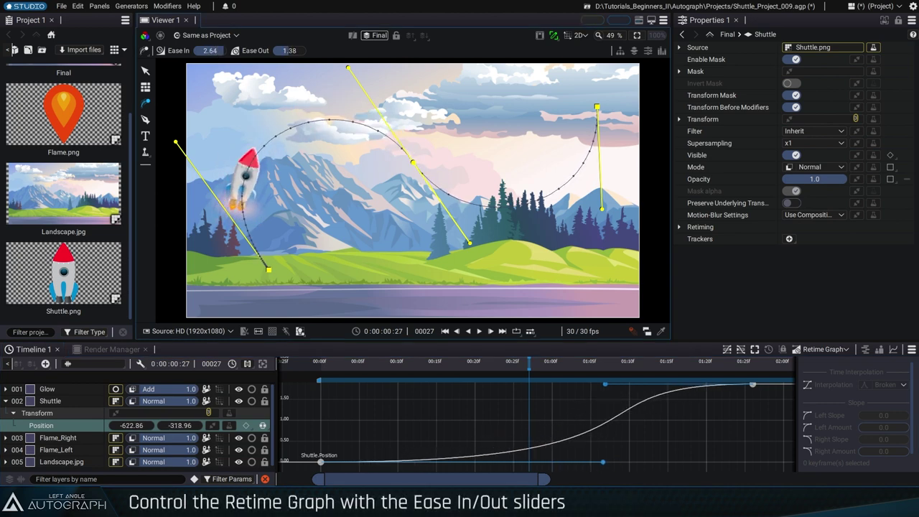
left_click_drag(290, 51, 273, 50)
left_click_drag(602, 463, 440, 446)
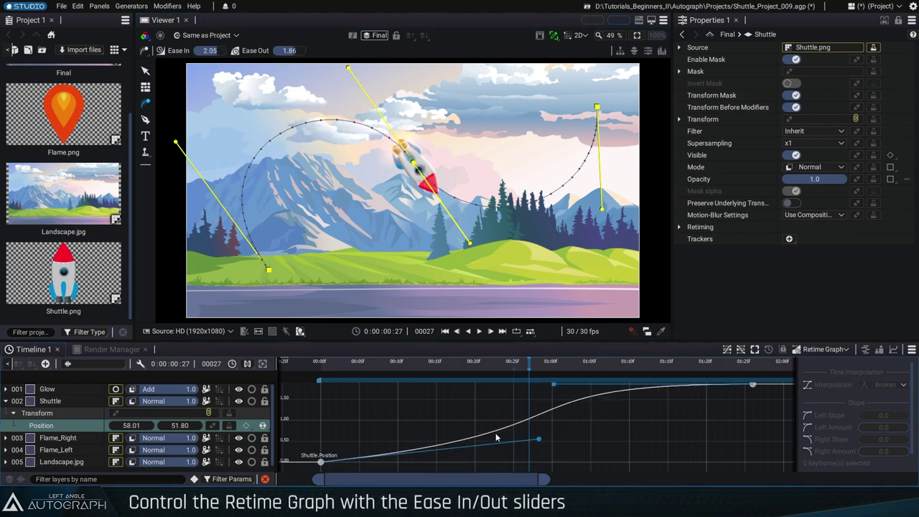
key("space")
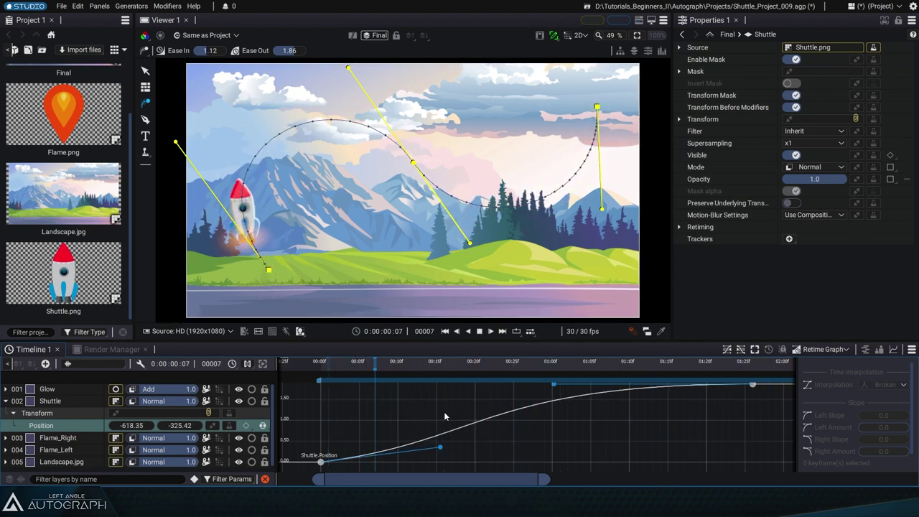
key("space")
left_click_drag(300, 435, 334, 484)
Step: Give the first keyframe Bounce interpolation and play it back to check the bounce
right_click(321, 463)
mouse_move(417, 452)
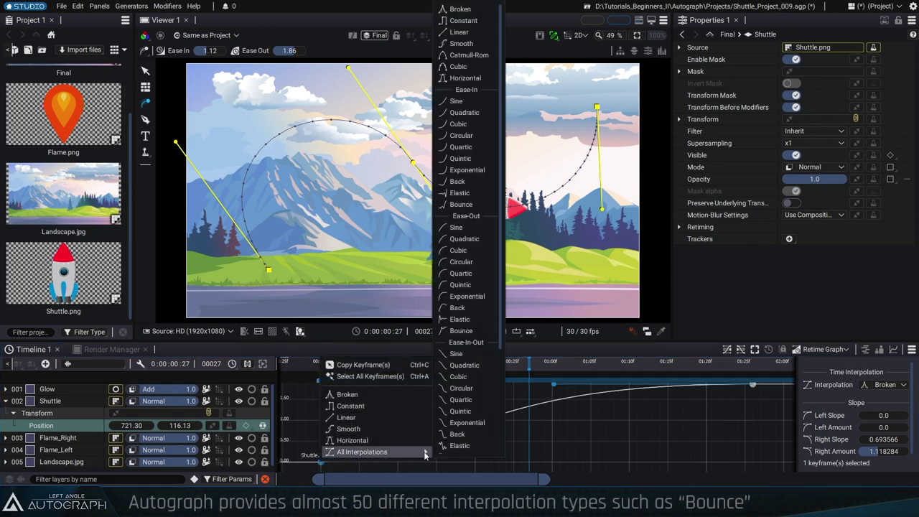
left_click(466, 320)
left_click_drag(329, 375, 510, 374)
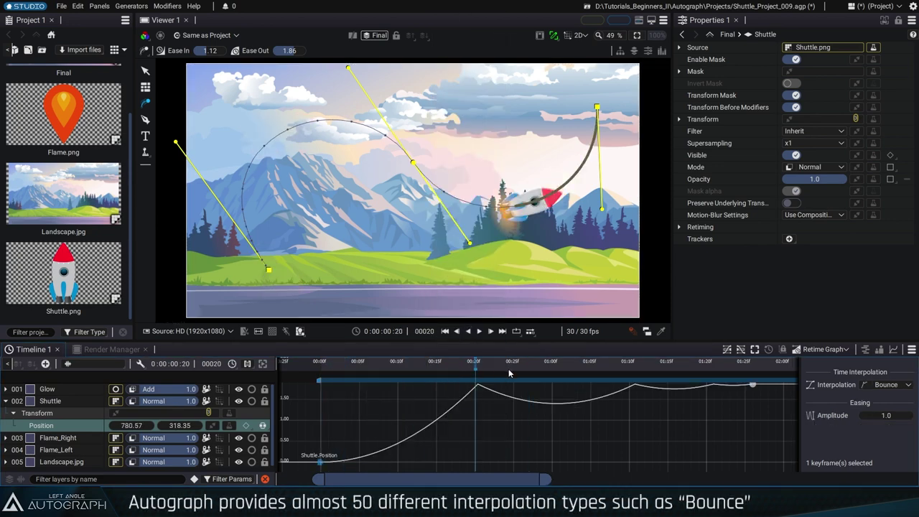
key("space")
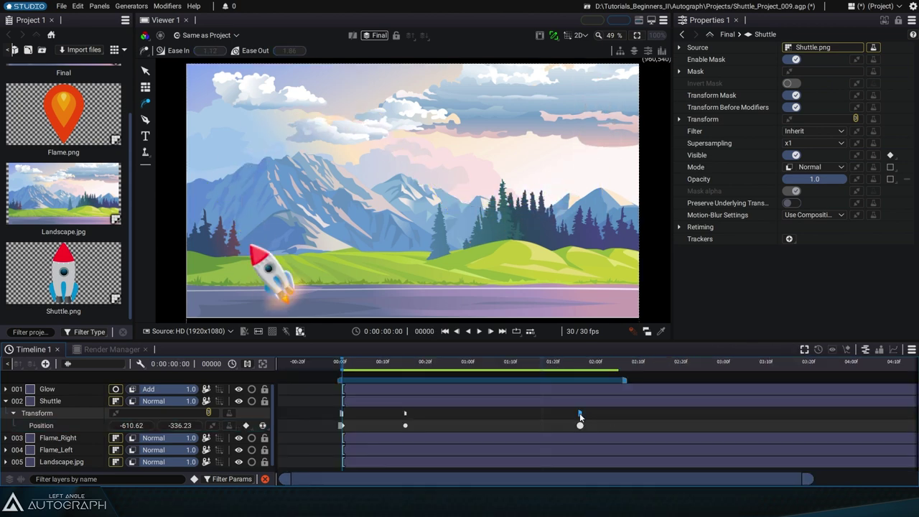
Step: Move the last Position keyframe later, near 03:10, and extend the work area to it
left_click_drag(580, 416, 742, 421)
left_click_drag(629, 382, 778, 383)
key("space")
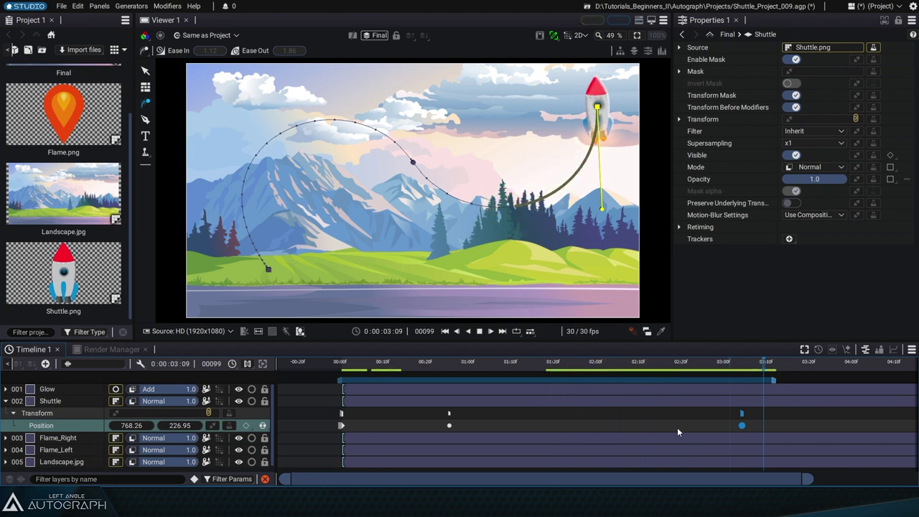
left_click(268, 269)
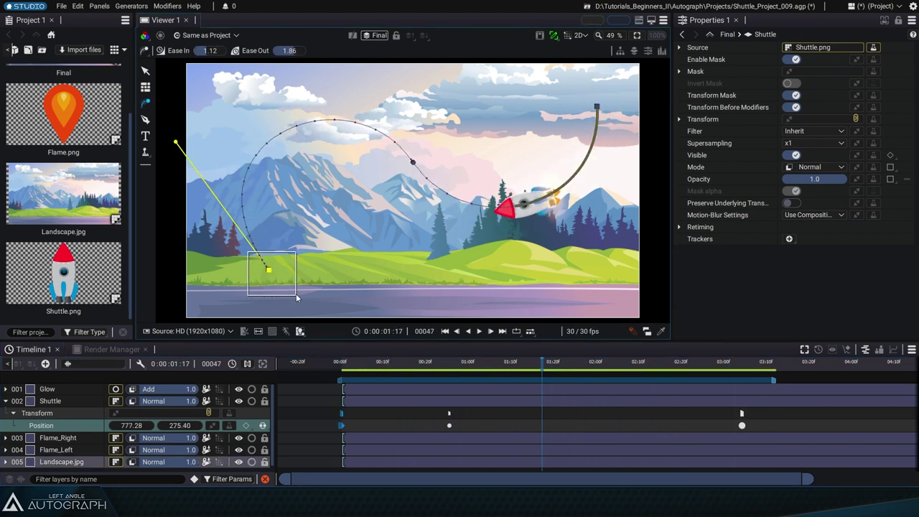
Step: Switch the first path keyframe to Elastic interpolation and preview the overshoot
right_click(270, 271)
mouse_move(338, 316)
scroll(432, 199, "down", 5)
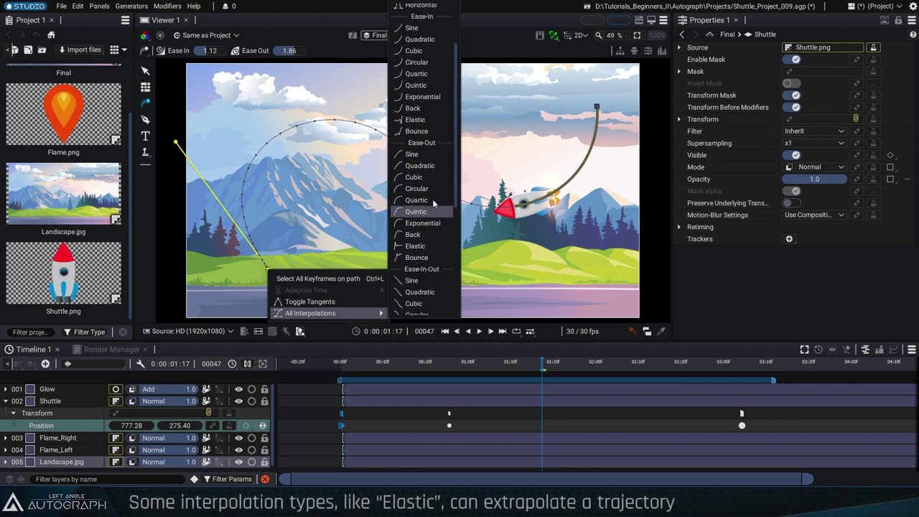
left_click(433, 184)
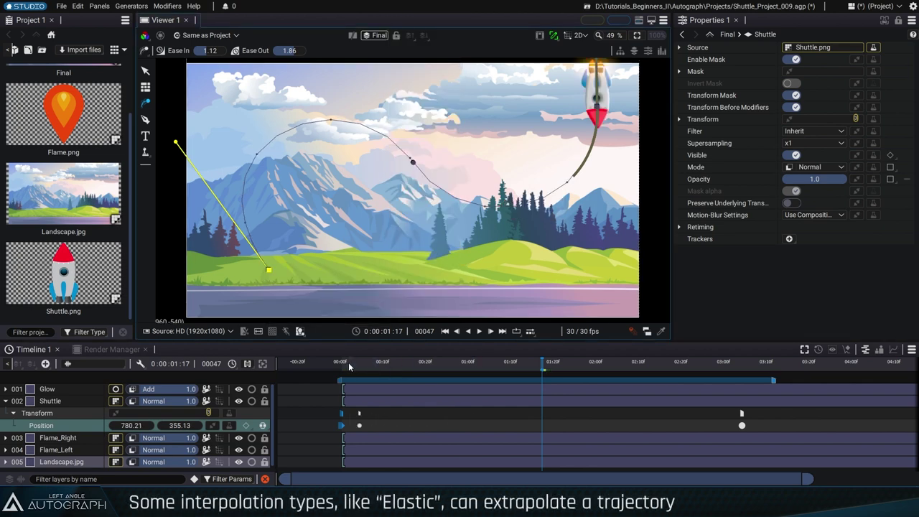
scroll(398, 296, "down", 4)
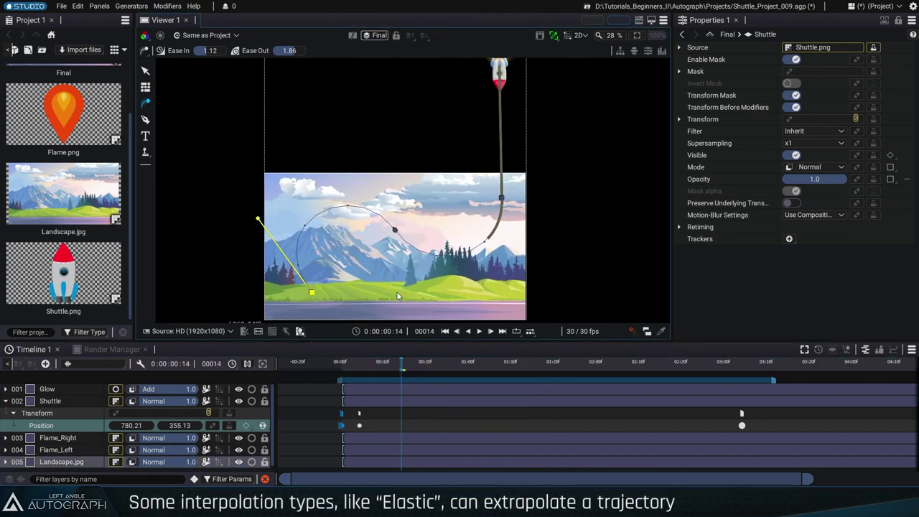
left_click_drag(355, 367, 396, 372)
key("space")
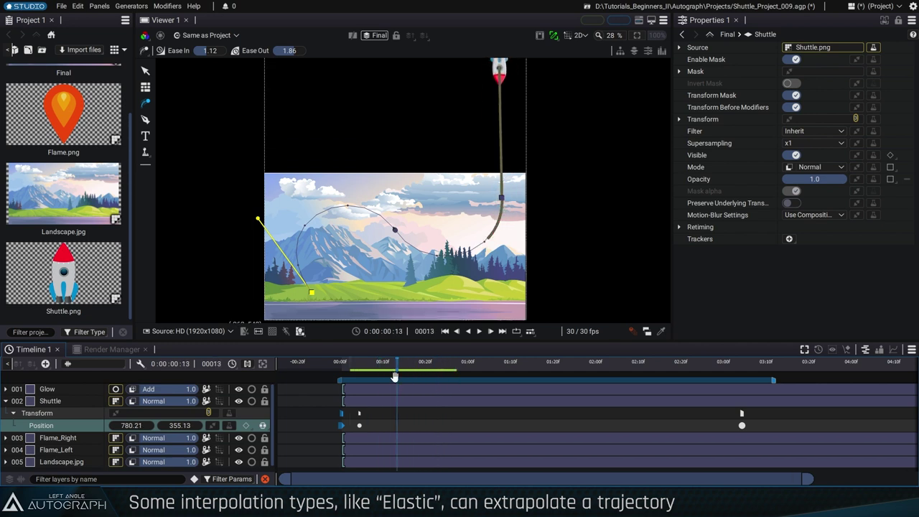
Step: Re-angle the end keyframe's tangent and move the last Position keyframe later, near 04:10
left_click(474, 210)
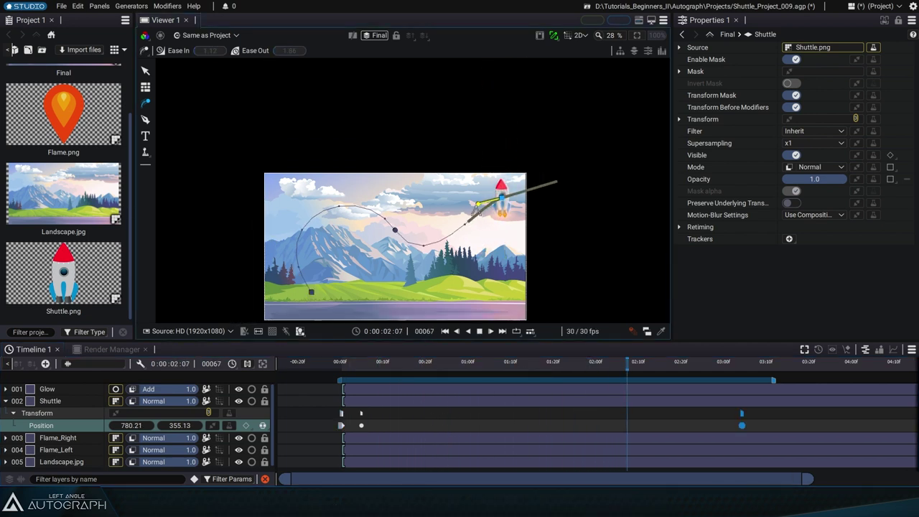
left_click_drag(467, 248, 421, 137)
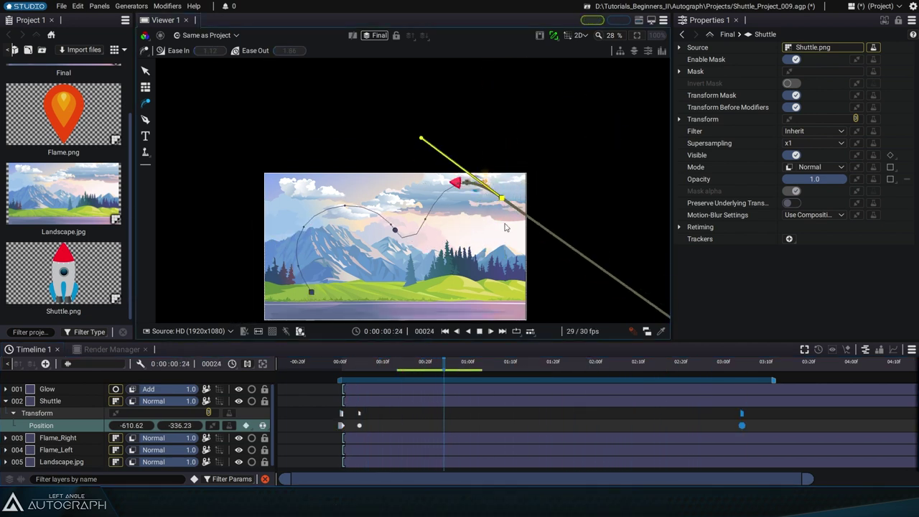
scroll(661, 414, "down", 2)
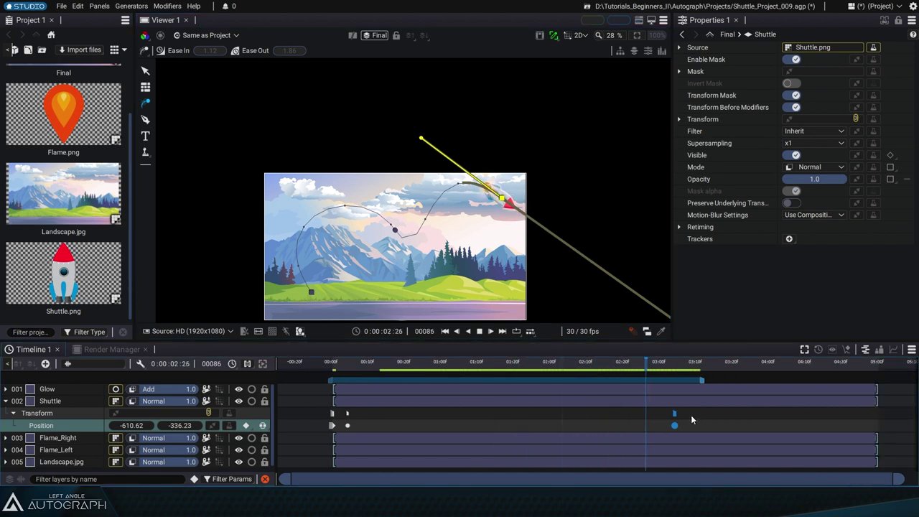
left_click_drag(675, 425, 714, 425)
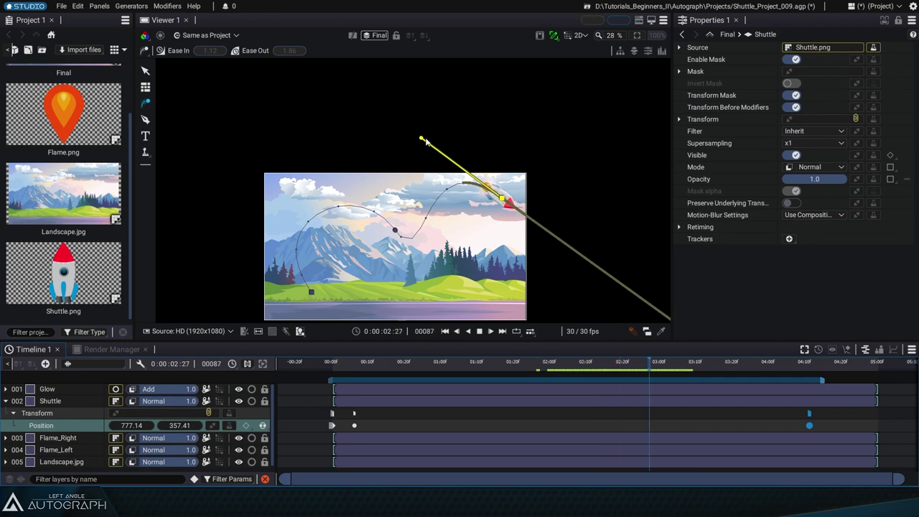
left_click_drag(426, 142, 443, 215)
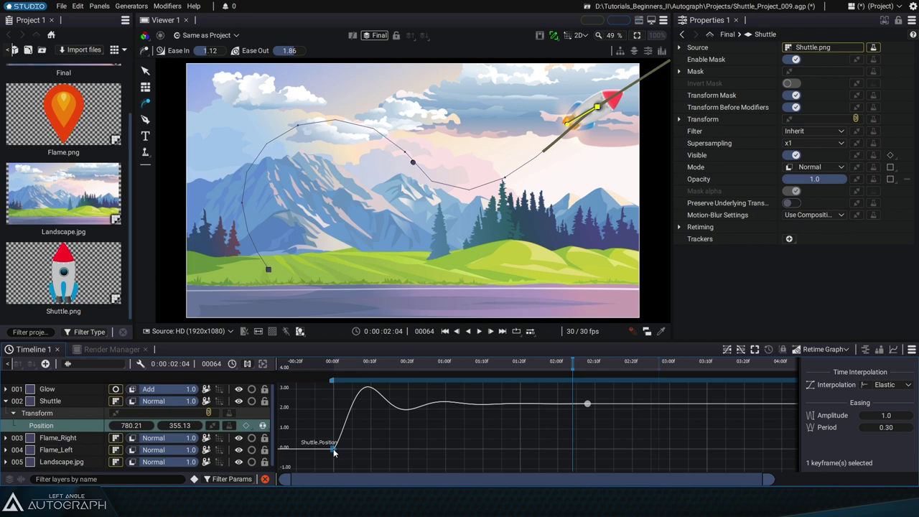
Step: Change the first keyframe's interpolation to Ease-In-Out Quartic and replay from the start
right_click(334, 451)
mouse_move(420, 439)
scroll(479, 303, "down", 1)
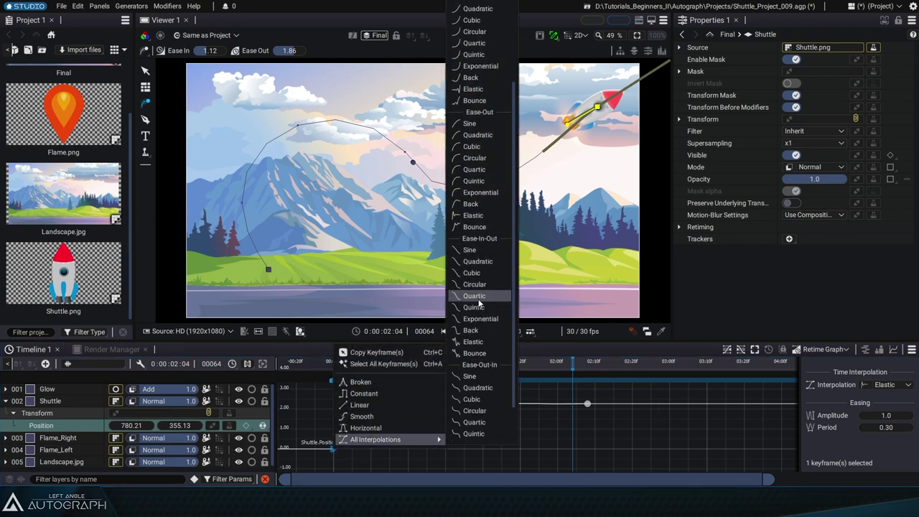
left_click(487, 299)
left_click(343, 372)
key("space")
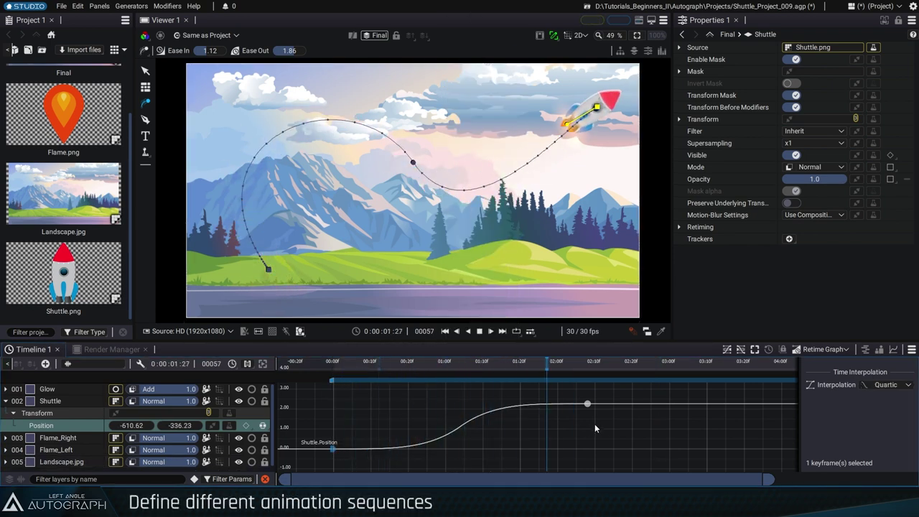
Step: At frame 94, drag the shuttle to the upper right to add Position keyframes
left_click_drag(607, 367, 685, 363)
mouse_move(603, 107)
left_mouse_down()
mouse_move(474, 183)
mouse_move(612, 123)
left_mouse_up()
left_click(145, 70)
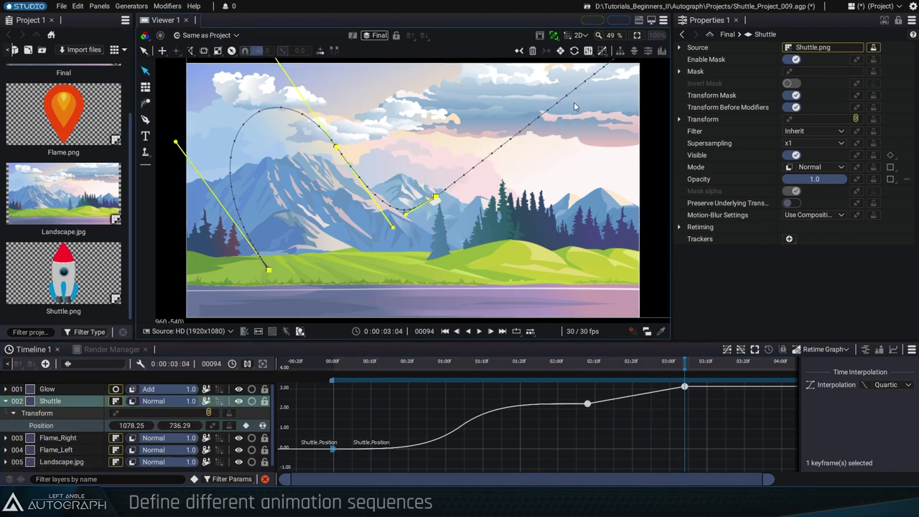
left_click_drag(531, 168, 503, 178)
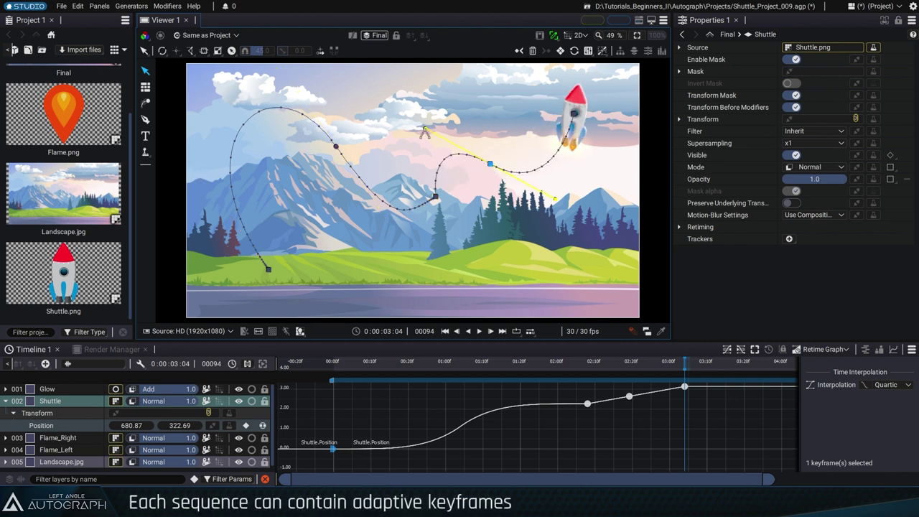
Step: Make the path keyframe right of centre Adaptive Time and shift it down-right
right_click(492, 166)
left_click(529, 185)
left_click_drag(479, 129, 488, 153)
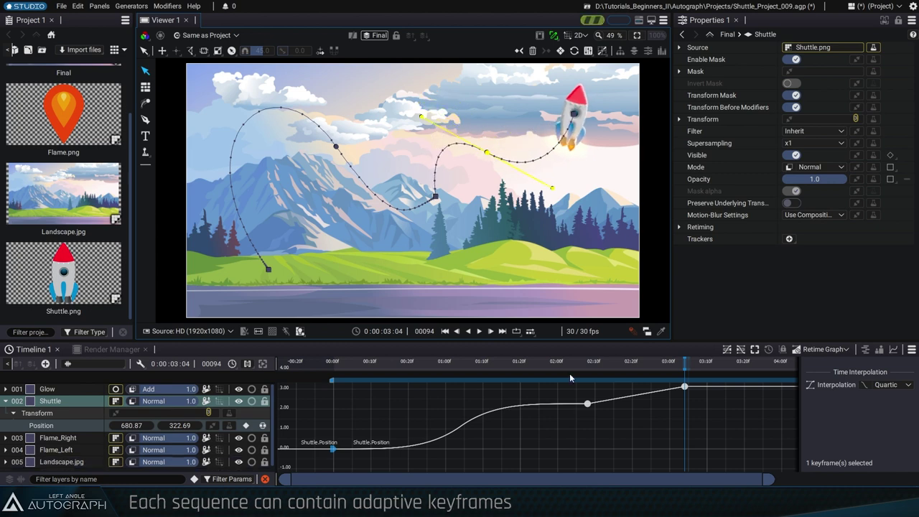
Step: Give the graph keyframe starting the next sequence Quartic interpolation and preview frames 61 to 78
left_click_drag(609, 362, 561, 363)
left_click_drag(604, 423, 579, 403)
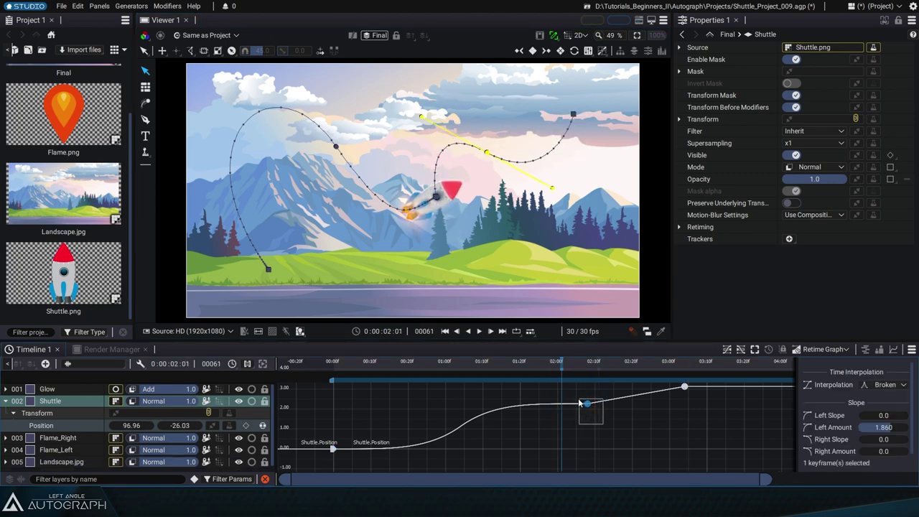
right_click(588, 406)
mouse_move(636, 395)
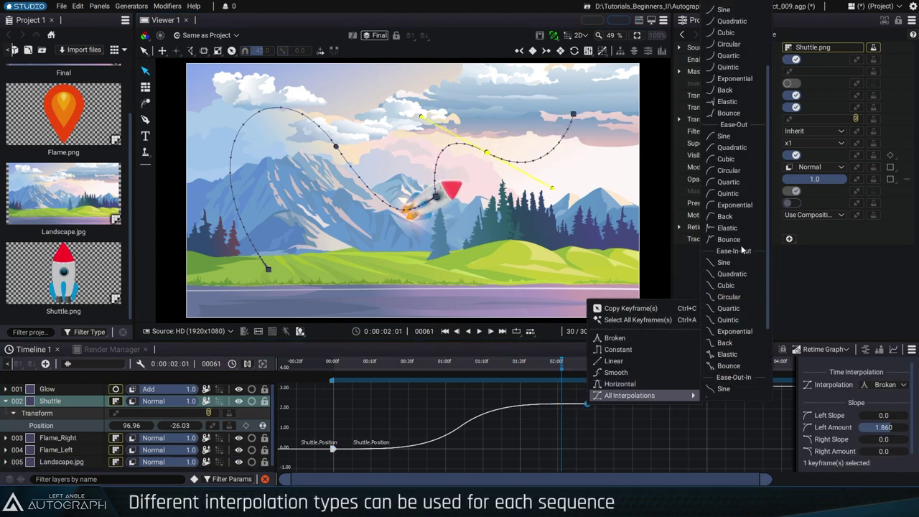
left_click(740, 311)
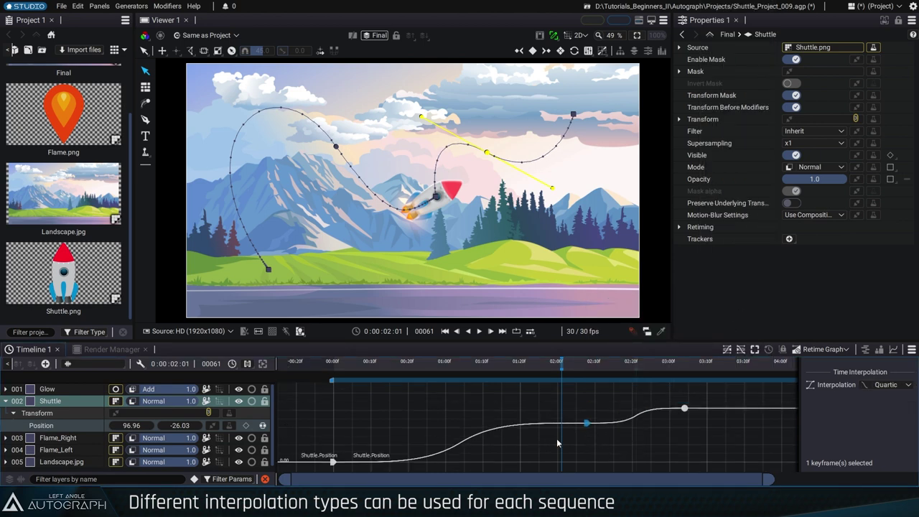
mouse_move(430, 364)
left_mouse_down()
mouse_move(626, 369)
mouse_move(535, 365)
left_mouse_up()
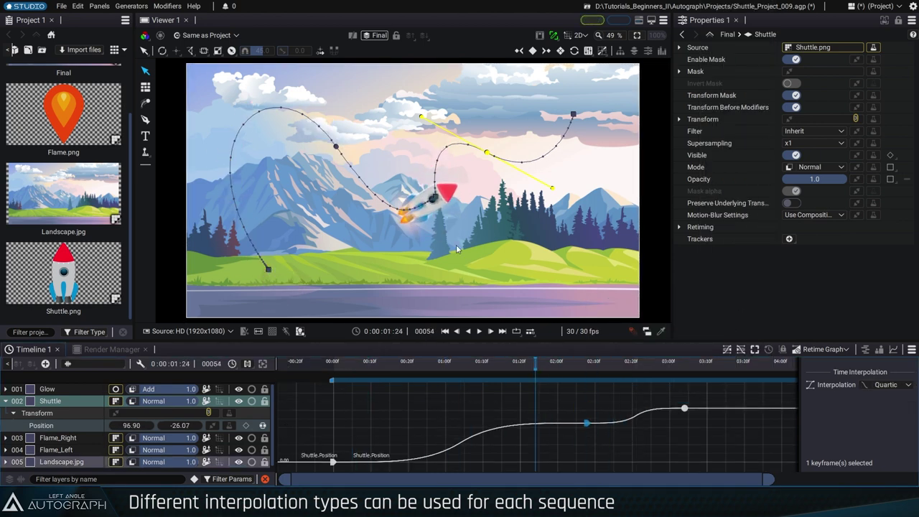
left_click(587, 423)
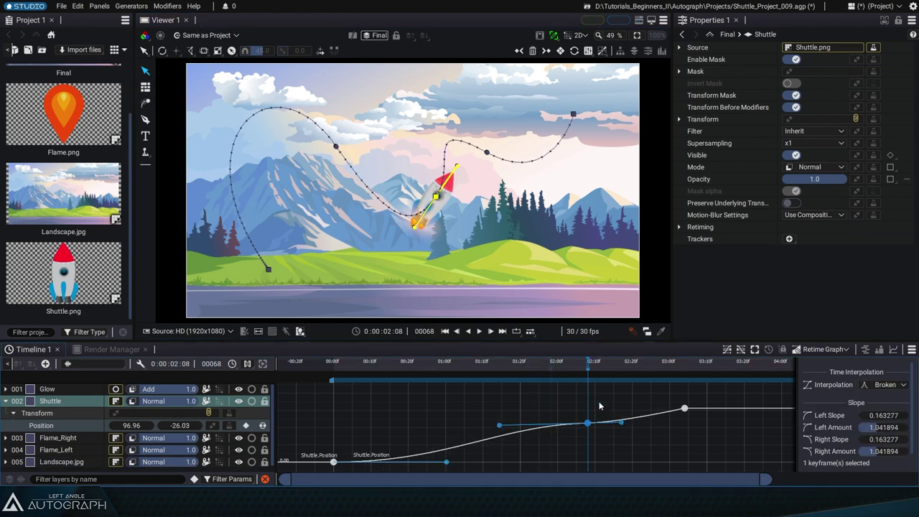
Step: Frame the whole Shuttle.Position curve in the Retime Graph and play only its visible range
key("space")
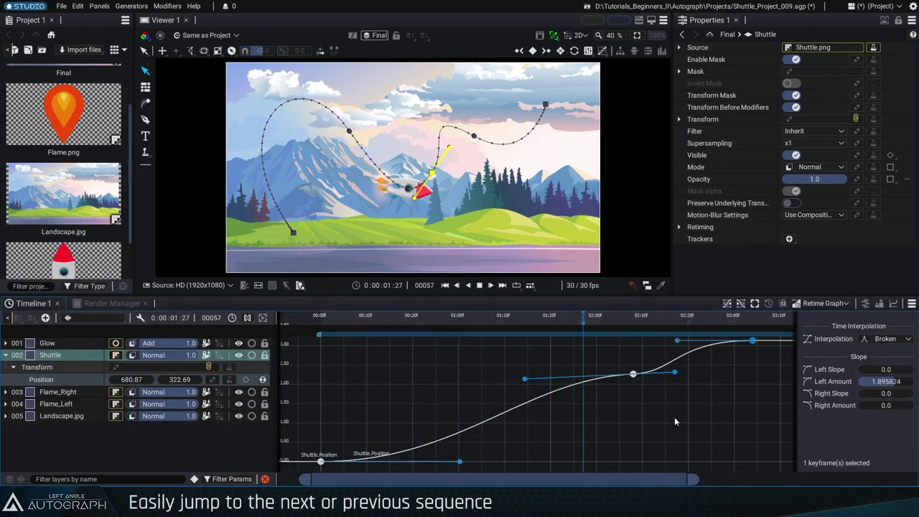
left_click(728, 304)
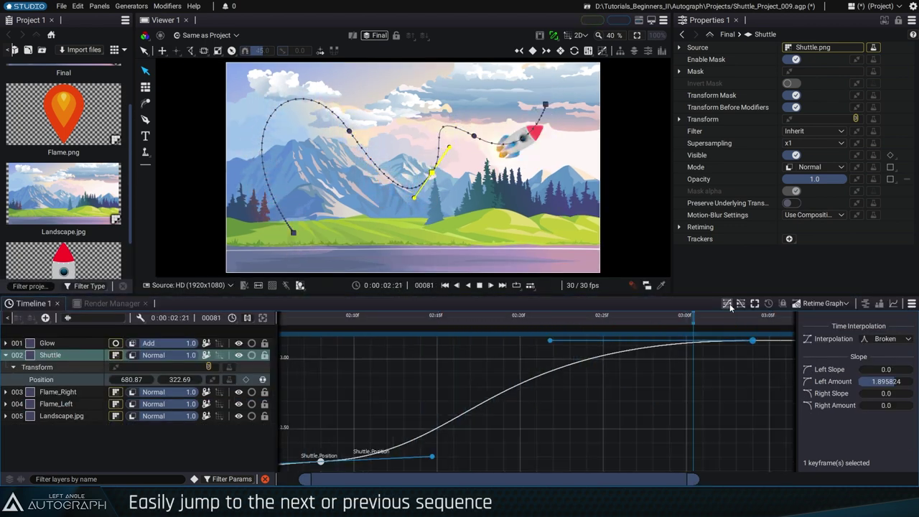
left_click(742, 304)
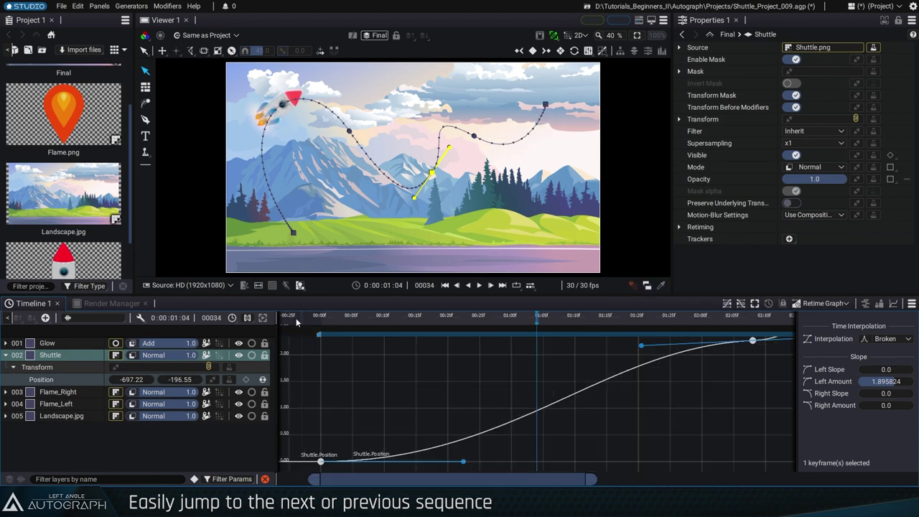
left_click(264, 318)
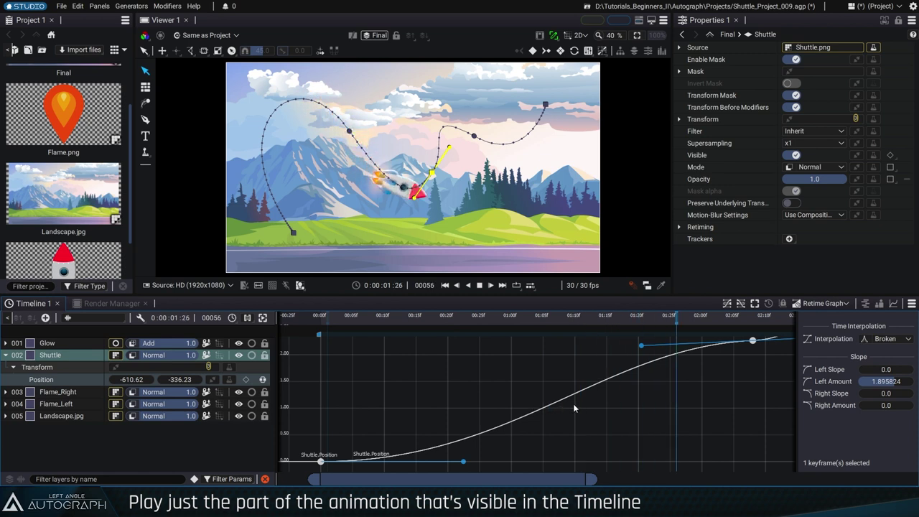
Step: Steepen and lengthen the Shuttle.Position ease out of the first keyframe
scroll(364, 414, "up", 3)
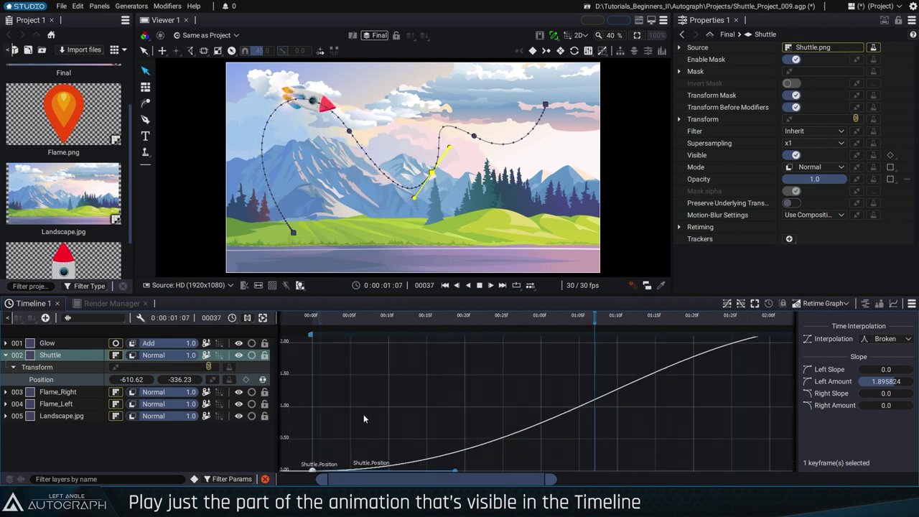
scroll(489, 351, "up", 3)
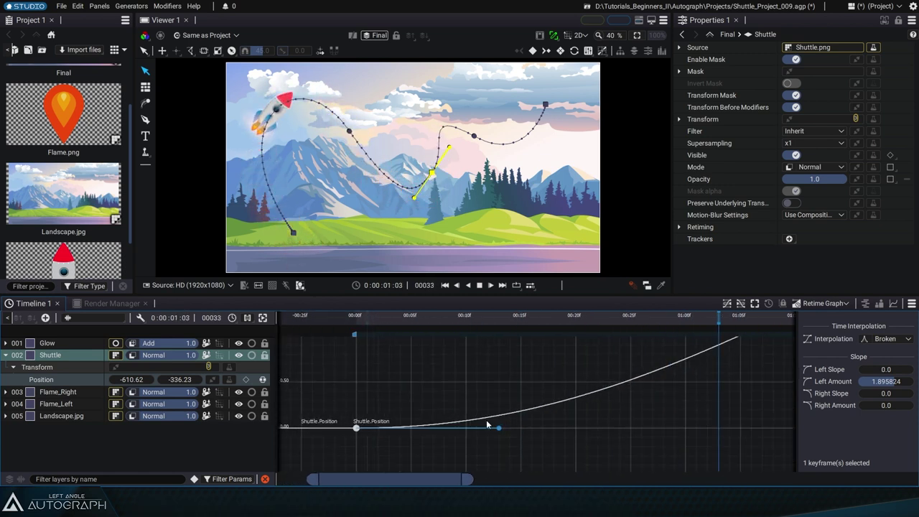
left_click_drag(499, 428, 501, 403)
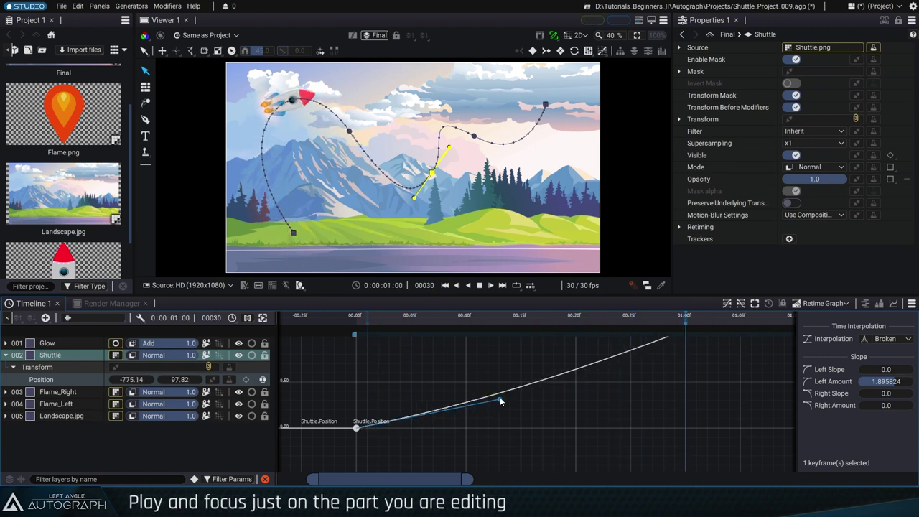
left_click_drag(501, 404, 591, 422)
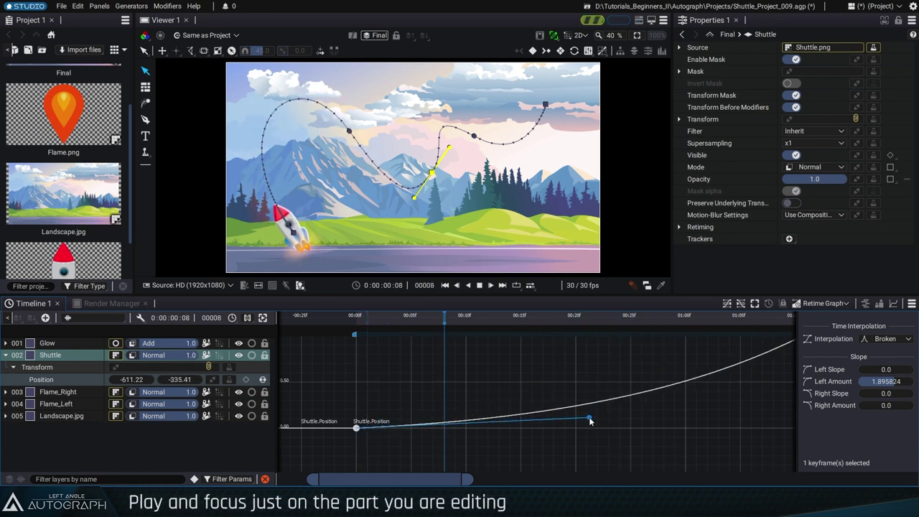
Step: Realign the middle keyframe's tangents to slopes of 0.237540 and amounts of 1.096376
key("f")
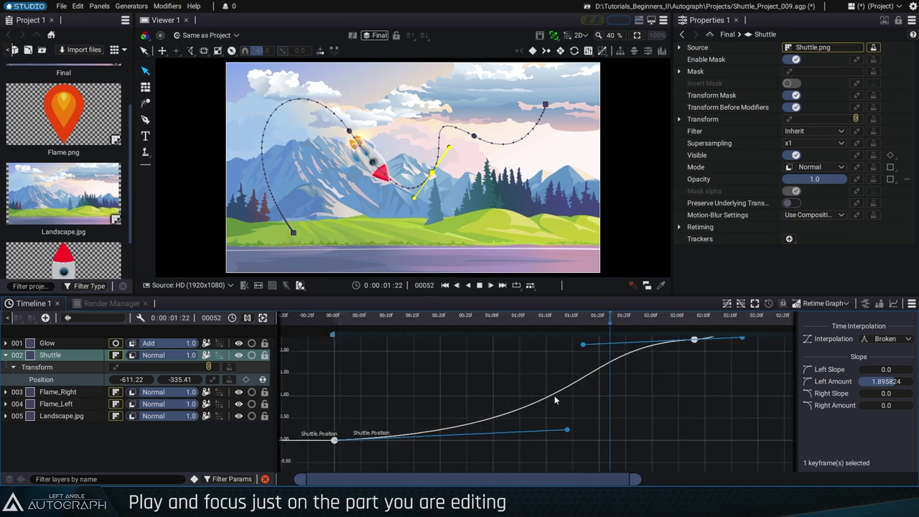
scroll(575, 418, "up", 3)
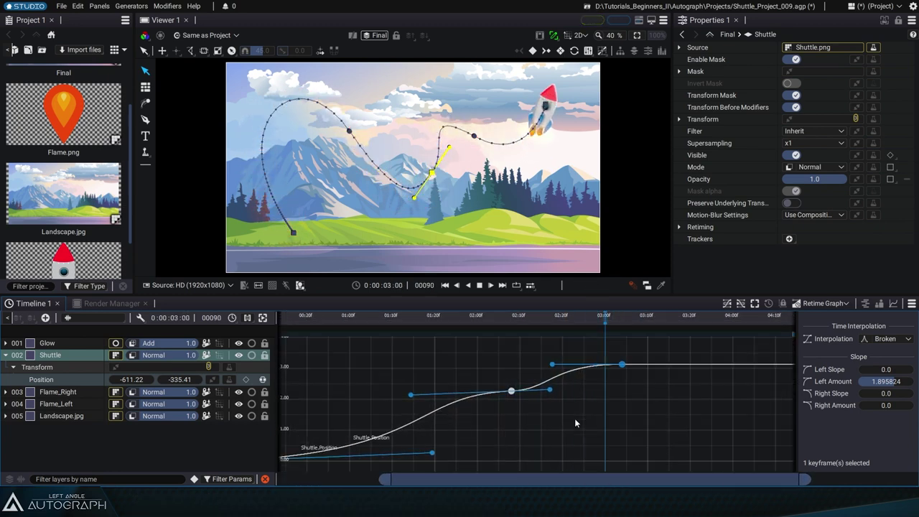
scroll(586, 402, "up", 2)
scroll(563, 448, "up", 2)
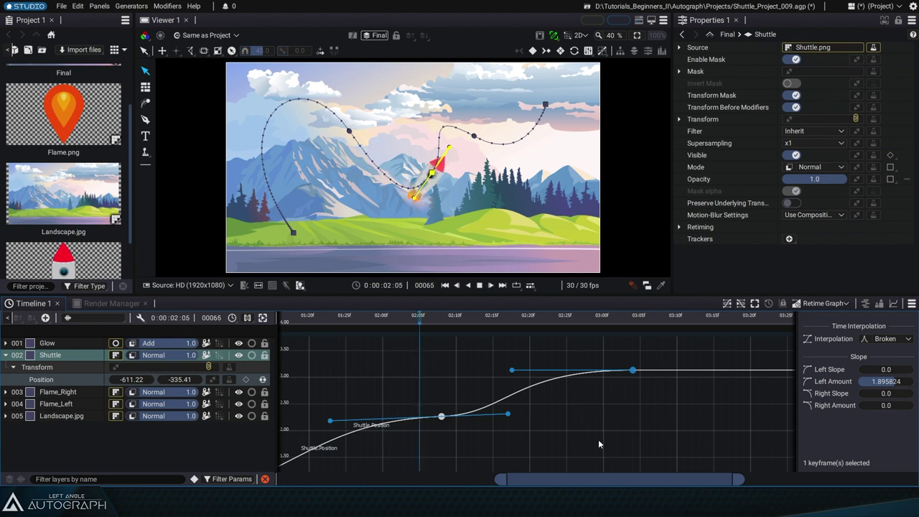
left_click_drag(508, 414, 512, 406)
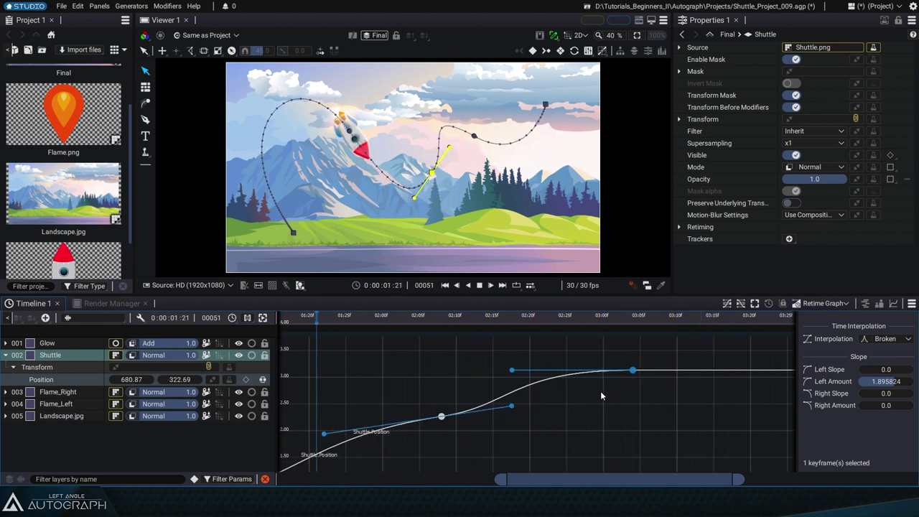
scroll(621, 391, "up", 2)
scroll(624, 393, "up", 1)
scroll(618, 424, "up", 1)
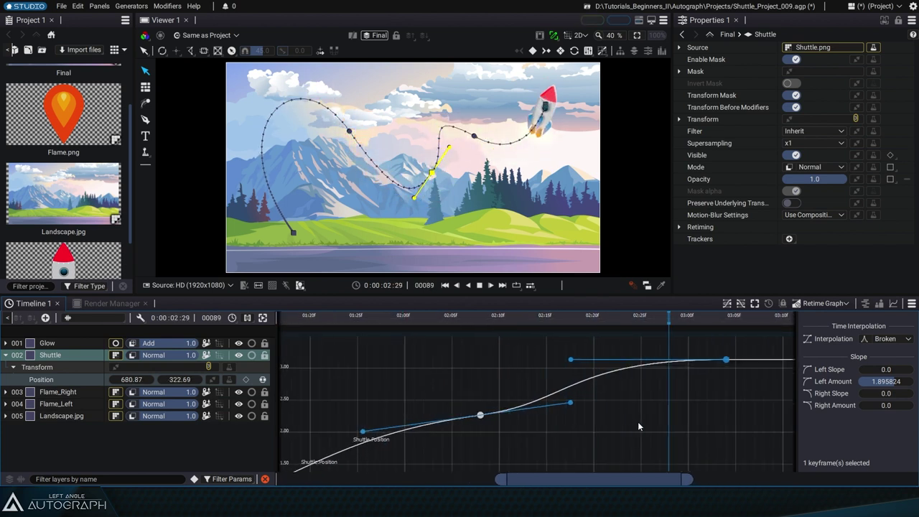
scroll(646, 425, "up", 1)
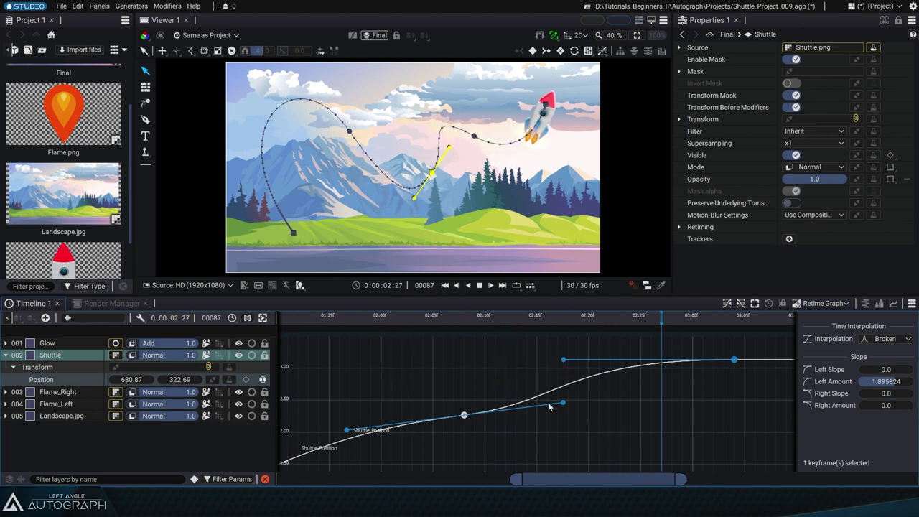
left_click_drag(563, 407, 563, 411)
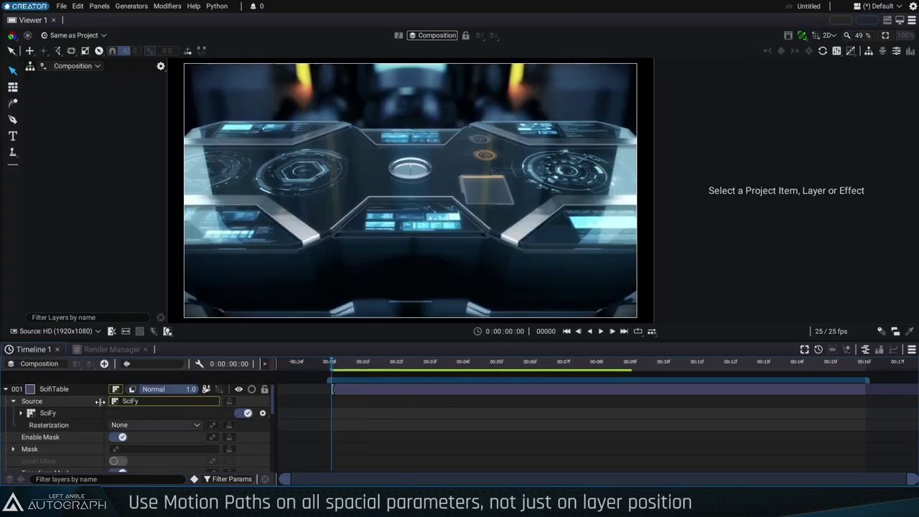
Step: Add a God Rays modifier to the SciFiTable layer and move its centre left, to -98.09, 196.67
left_click(68, 390)
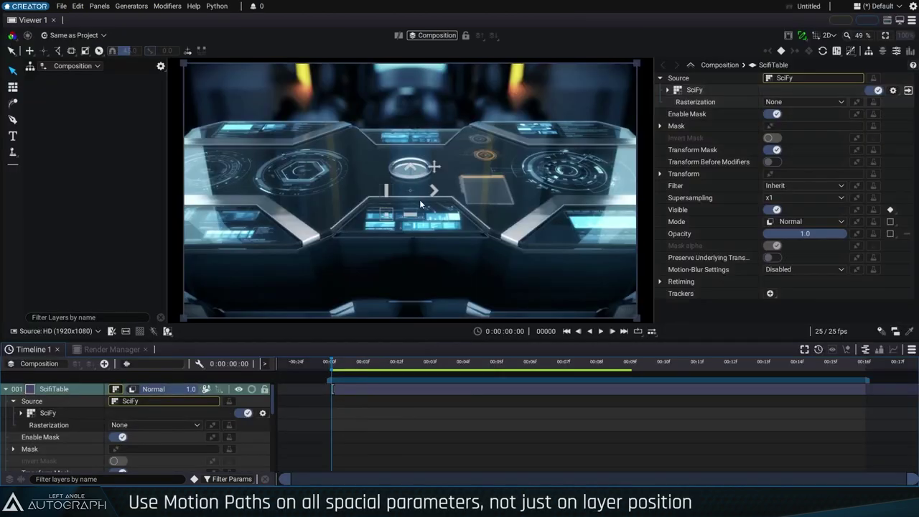
key("Tab")
type("ray")
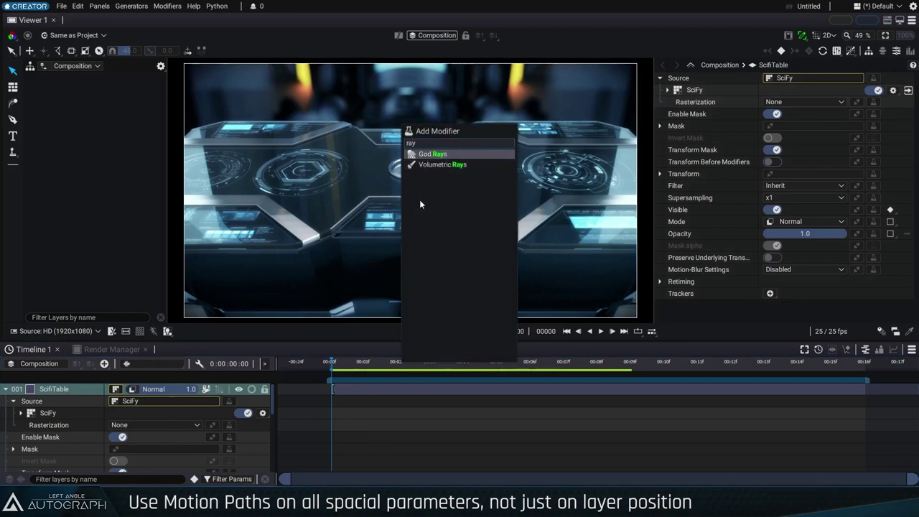
key("Return")
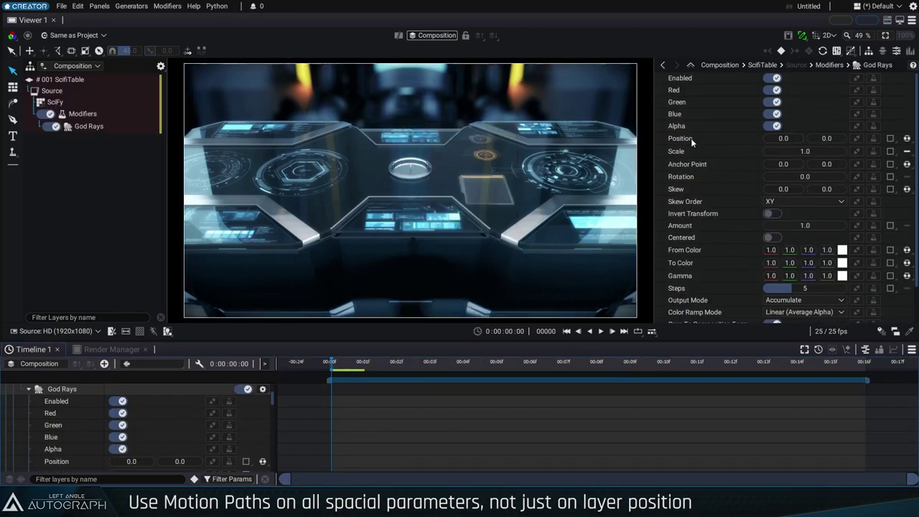
mouse_move(410, 190)
left_mouse_down()
mouse_move(345, 207)
mouse_move(344, 221)
mouse_move(324, 236)
left_mouse_up()
Step: Keyframe the God Rays centre at frame 0, then move it right at frame 16
left_click(890, 138)
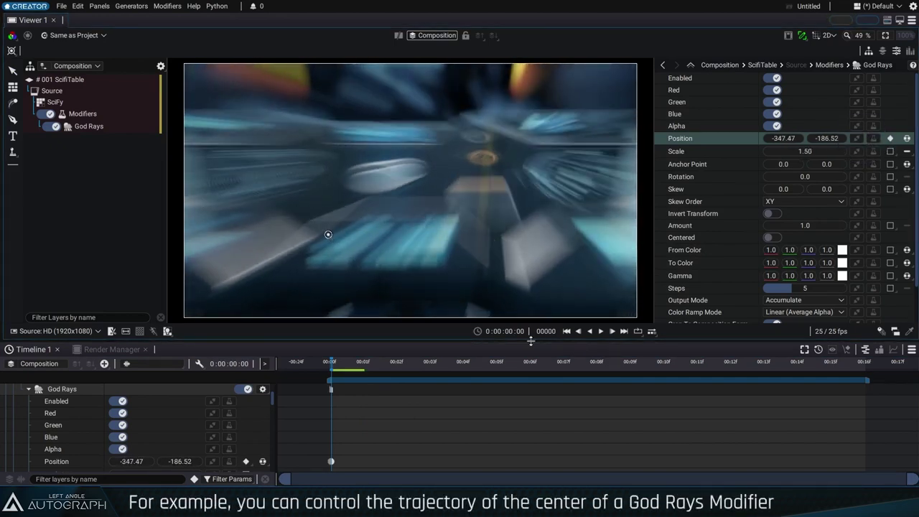
key("space")
left_click_drag(328, 235, 602, 245)
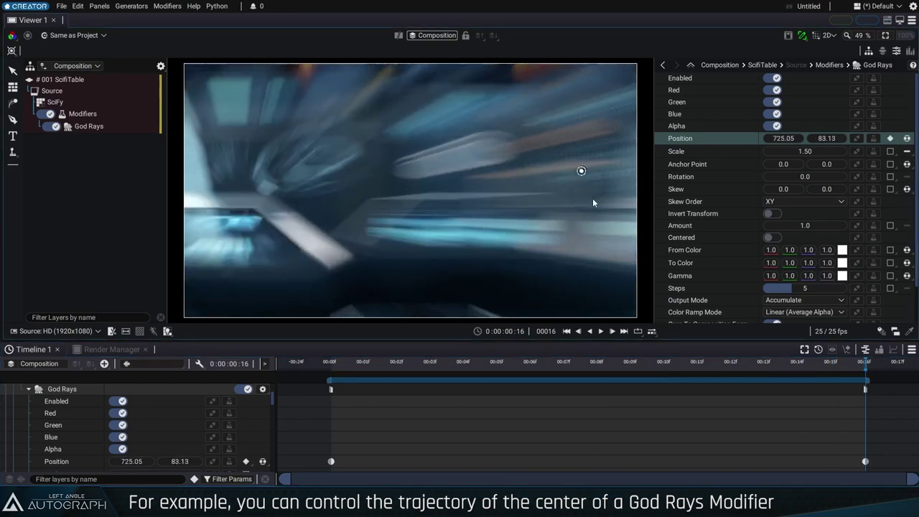
Step: Bend the rays centre's motion path into a curve and scrub to preview it
left_click(301, 465)
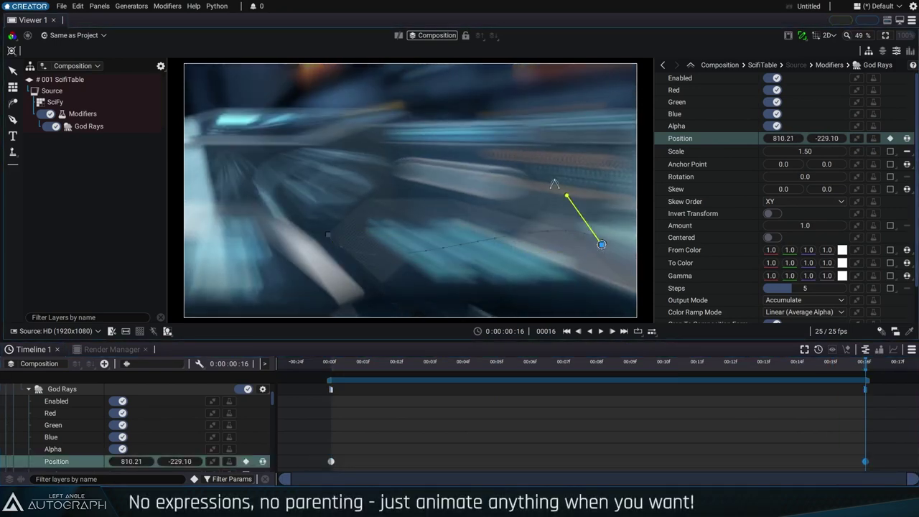
left_click_drag(602, 244, 503, 131)
left_click(497, 361)
left_click_drag(475, 361, 466, 362)
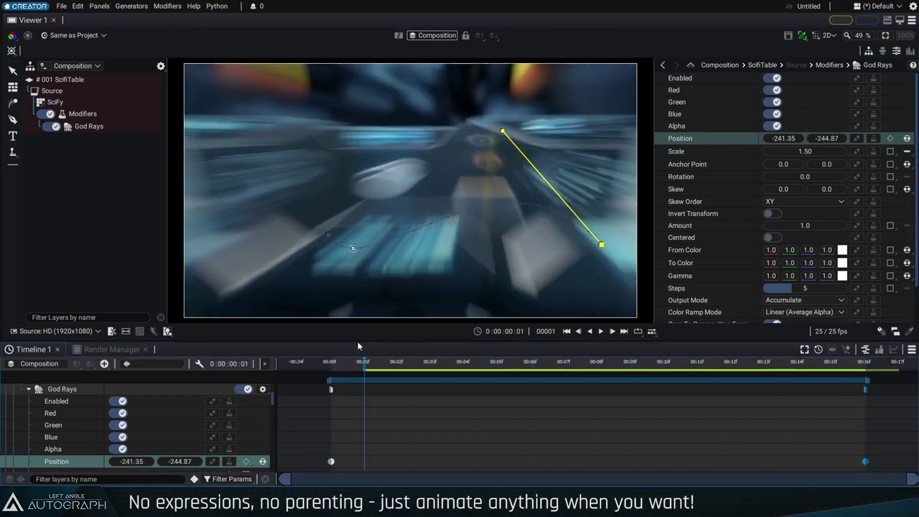
left_click_drag(538, 363, 431, 361)
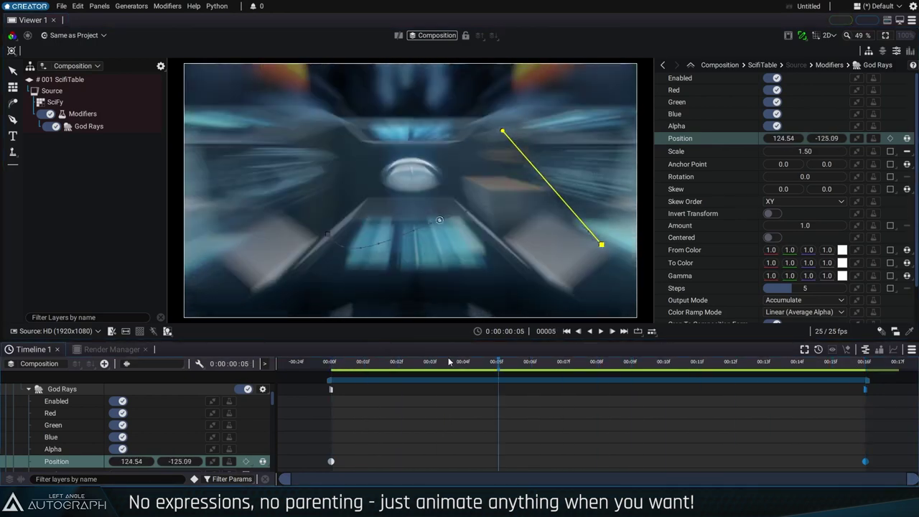